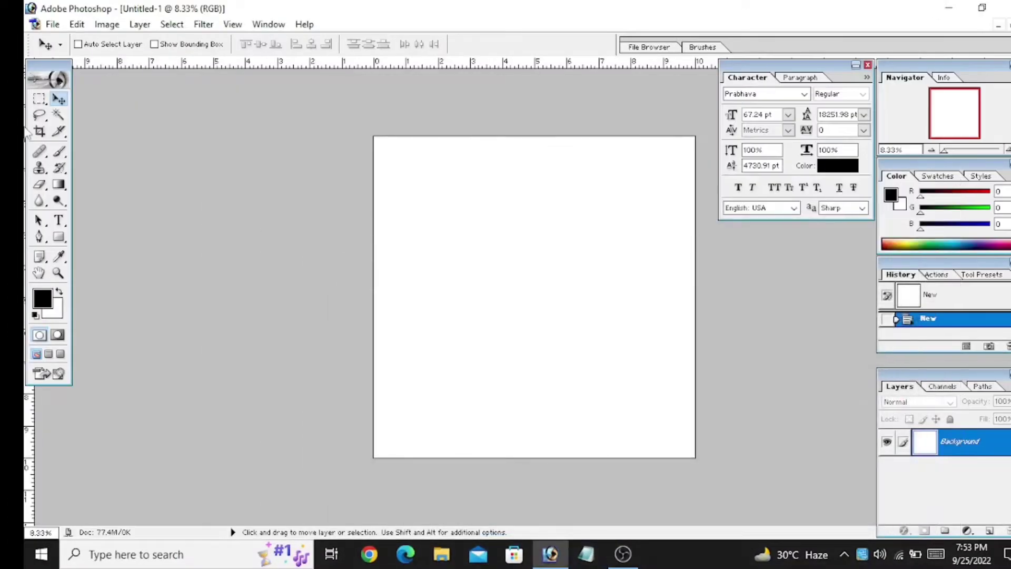
Step: Open 'BATHUKAMMA 5 copy', drag it into Untitled-1 as Layer 1, and close the source
left_click(51, 24)
left_click(79, 54)
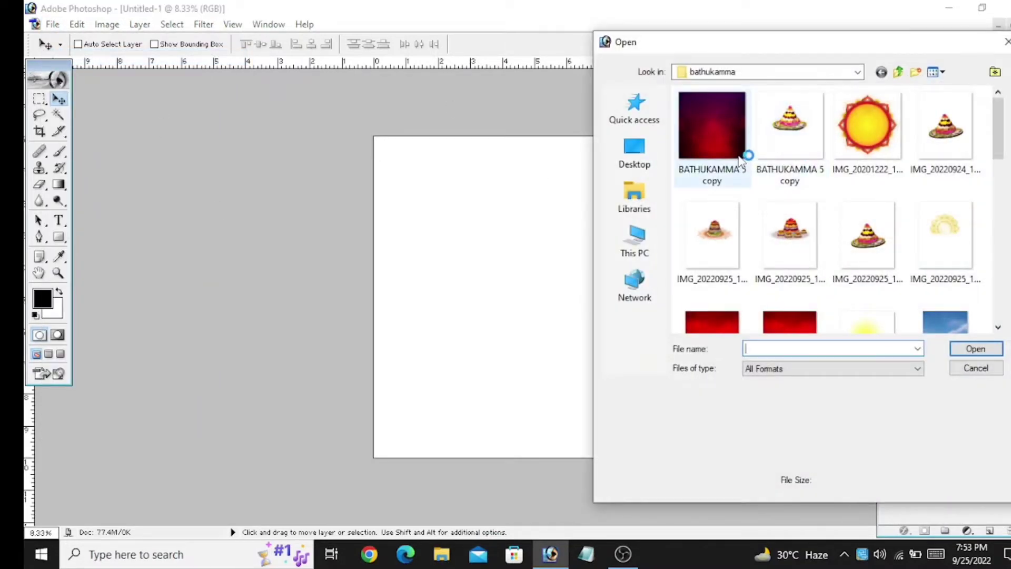
left_click(739, 157)
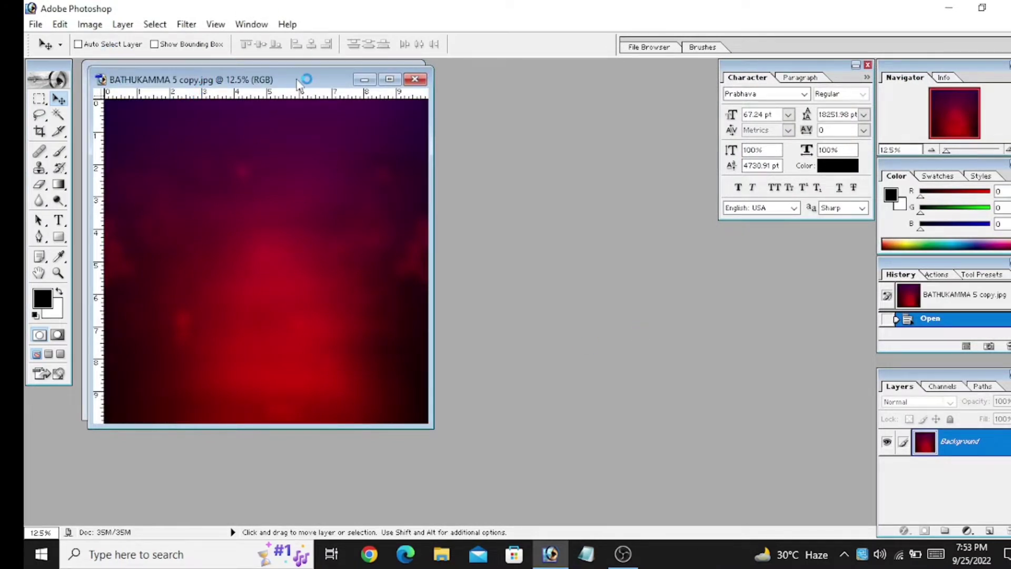
left_click_drag(304, 85, 474, 224)
left_click_drag(436, 316, 214, 140)
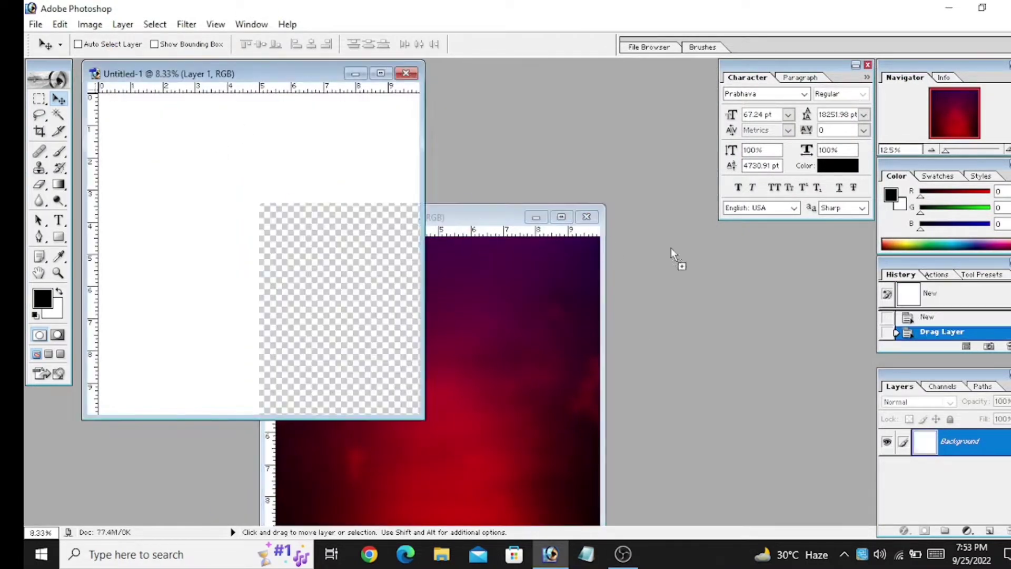
left_click(587, 217)
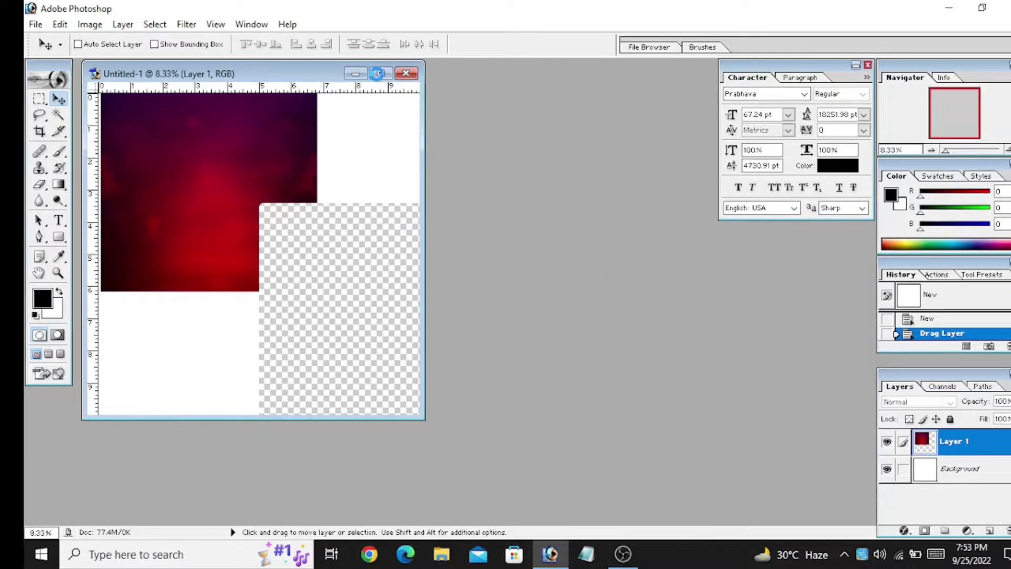
Step: Align the red background to the top-left corner and stretch it to fill the canvas
left_click(383, 74)
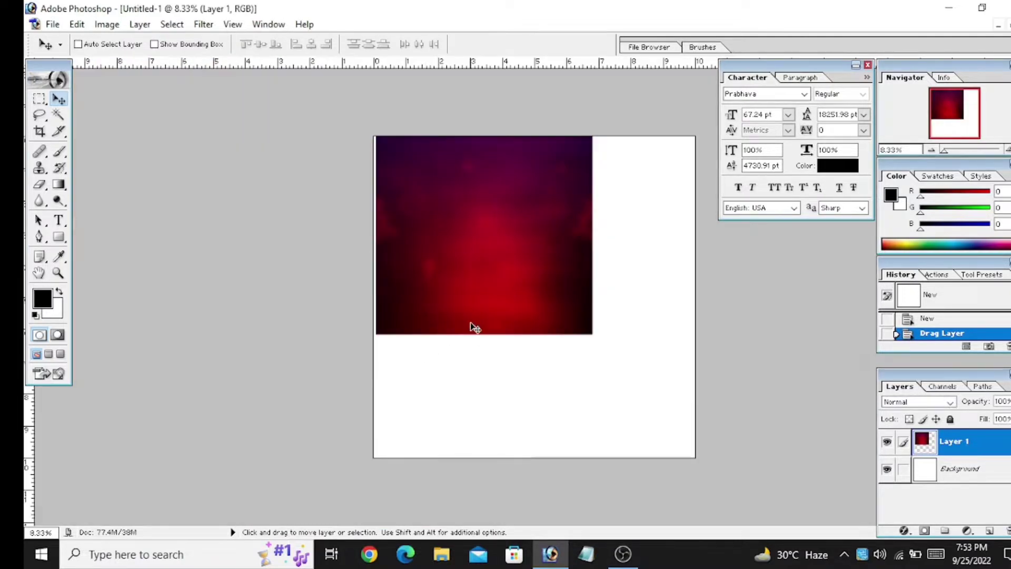
left_click_drag(475, 327, 463, 337)
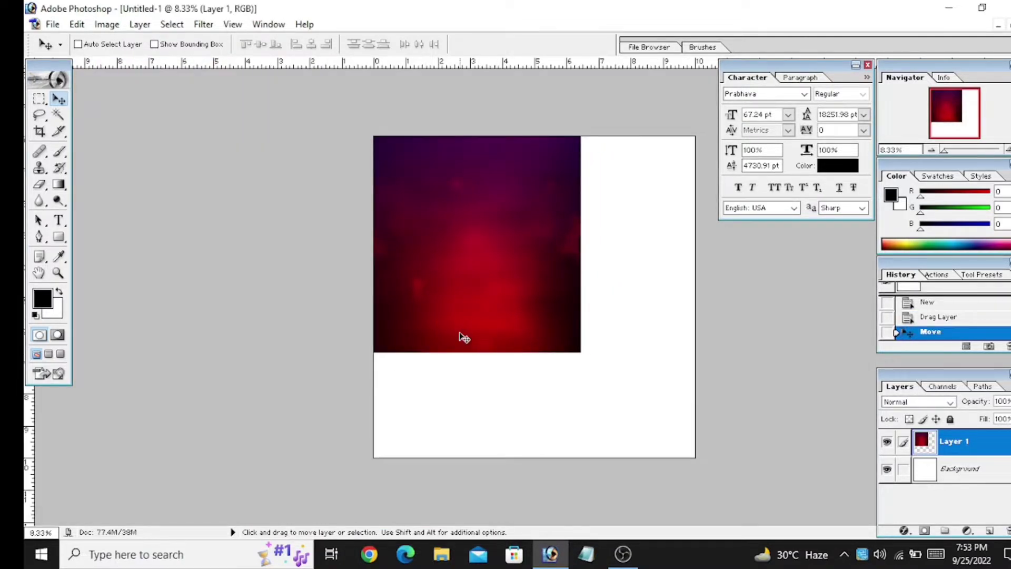
key("ctrl+t")
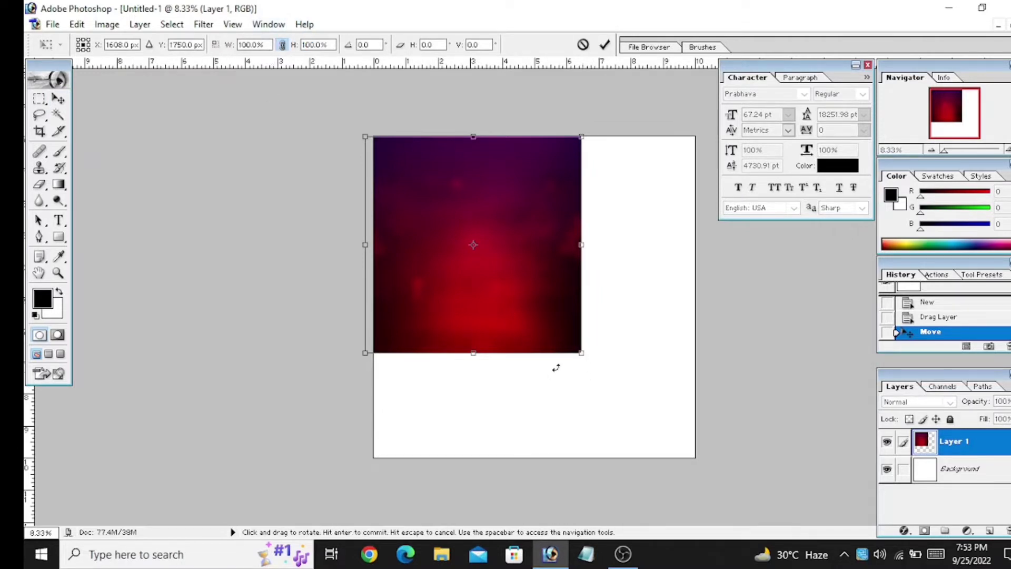
mouse_move(581, 353)
left_mouse_down()
mouse_move(725, 486)
mouse_move(651, 428)
left_mouse_up()
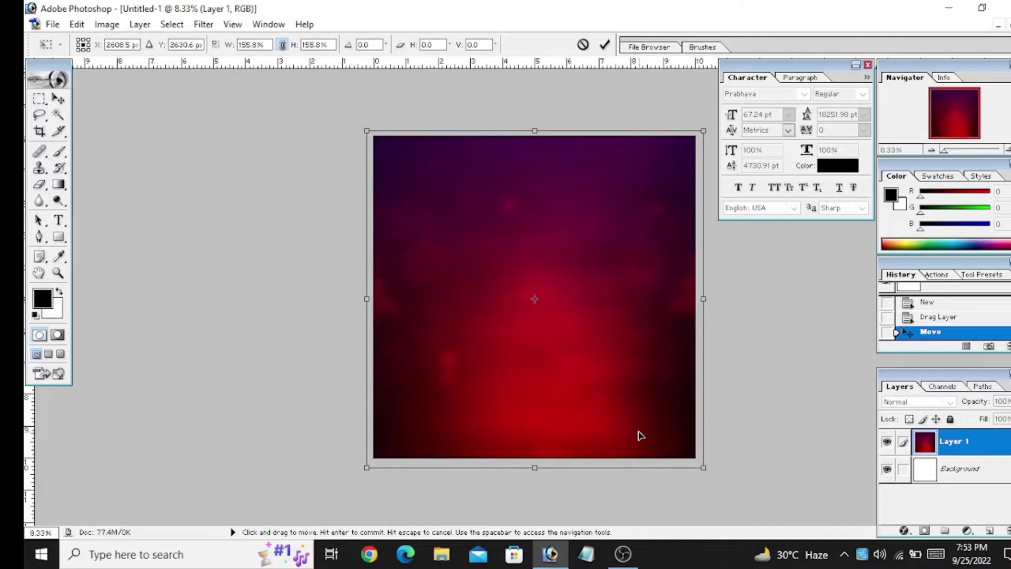
key("Return")
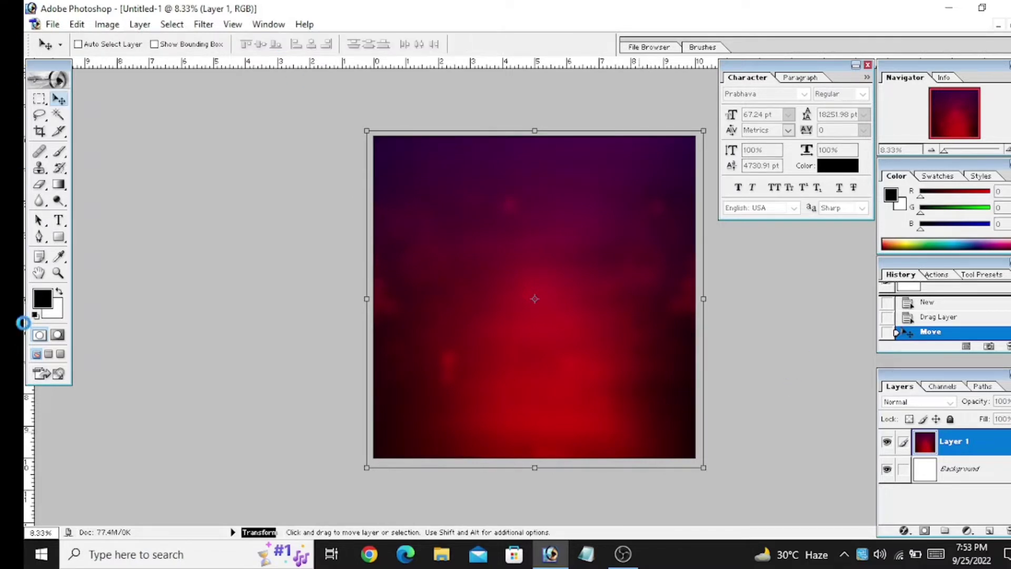
key("ctrl+0")
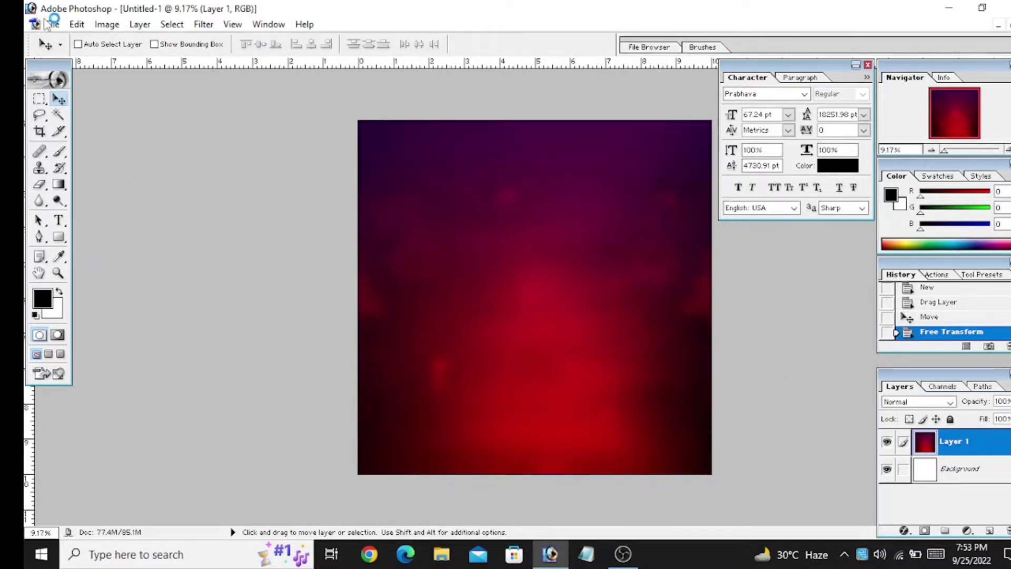
left_click(50, 24)
left_click(98, 58)
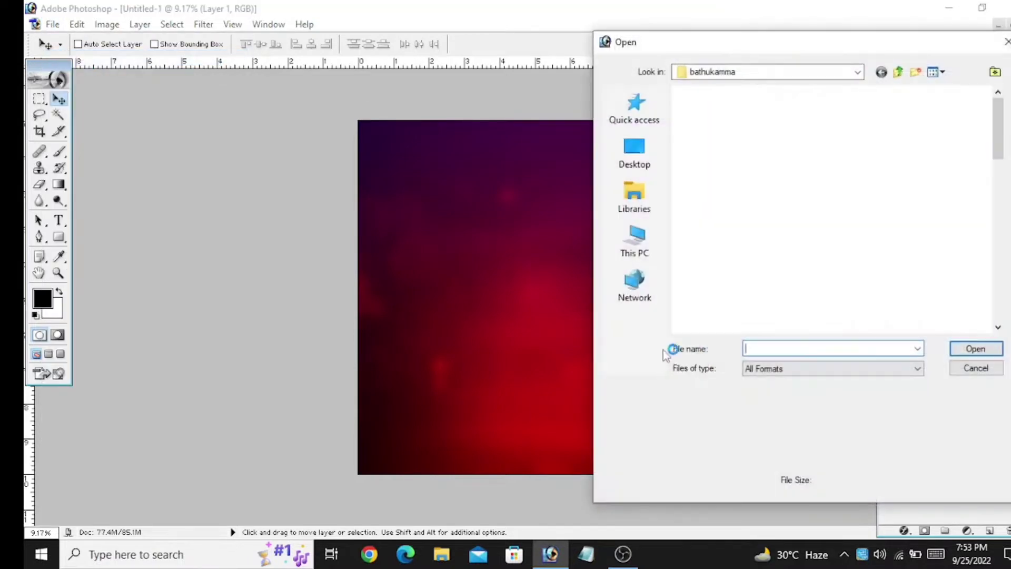
scroll(831, 255, "down", 5)
scroll(848, 240, "down", 3)
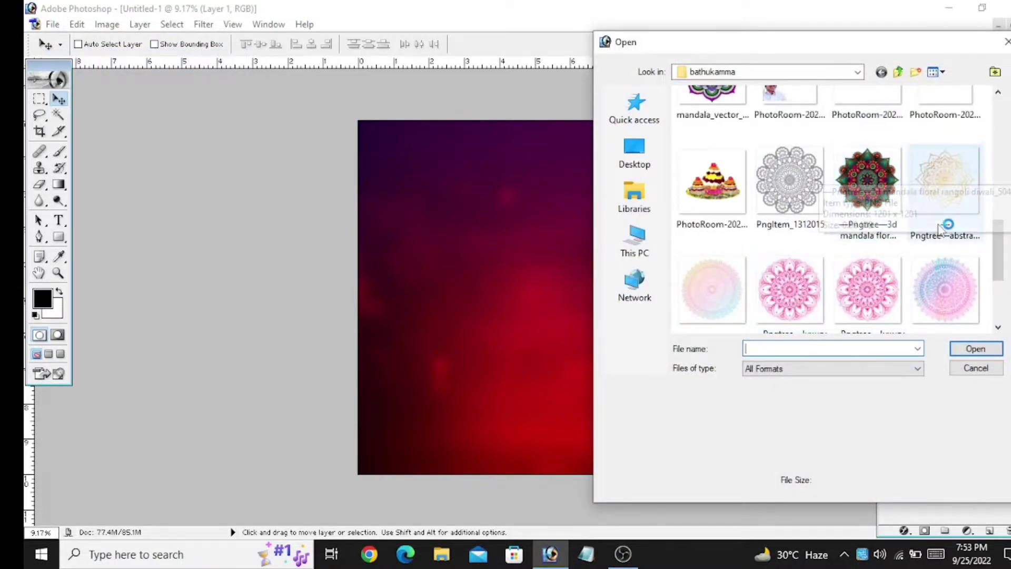
scroll(727, 200, "up", 5)
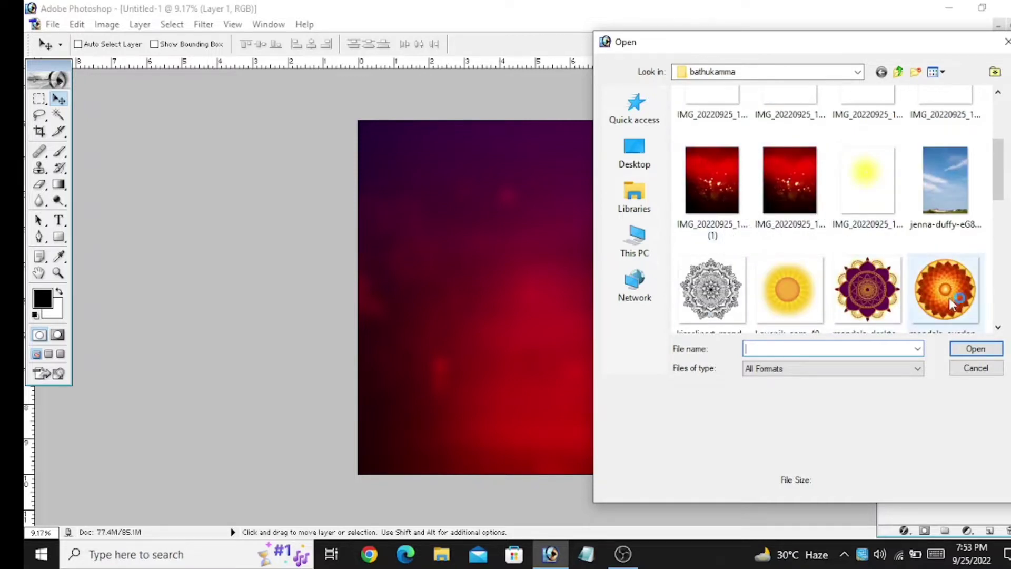
scroll(858, 290, "up", 3)
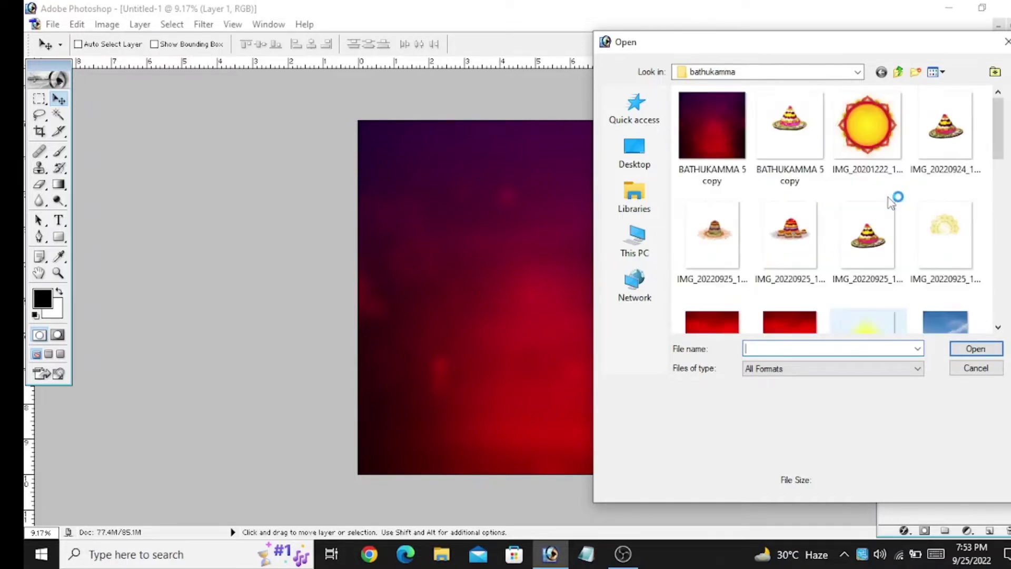
scroll(775, 318, "down", 5)
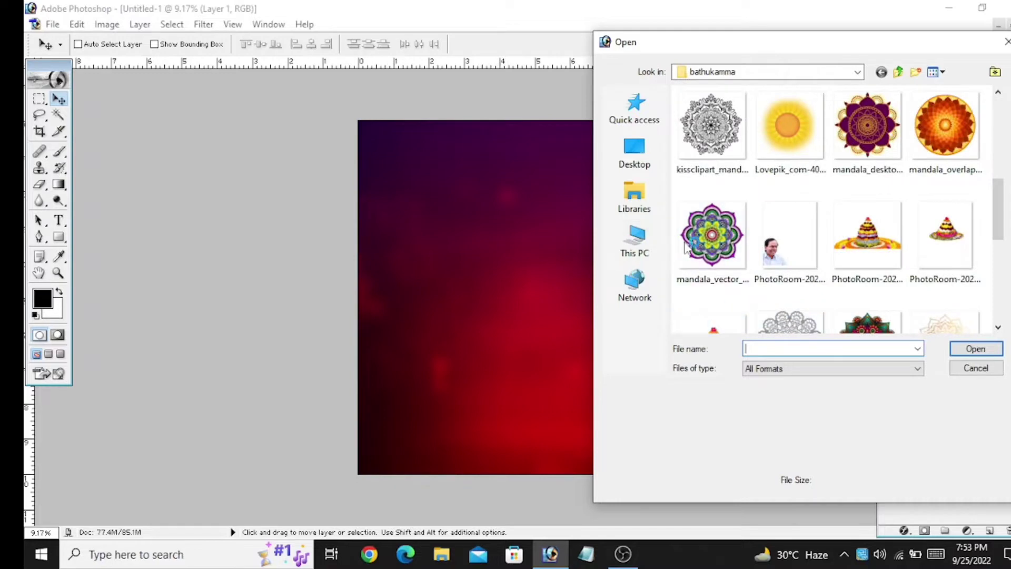
scroll(686, 247, "down", 5)
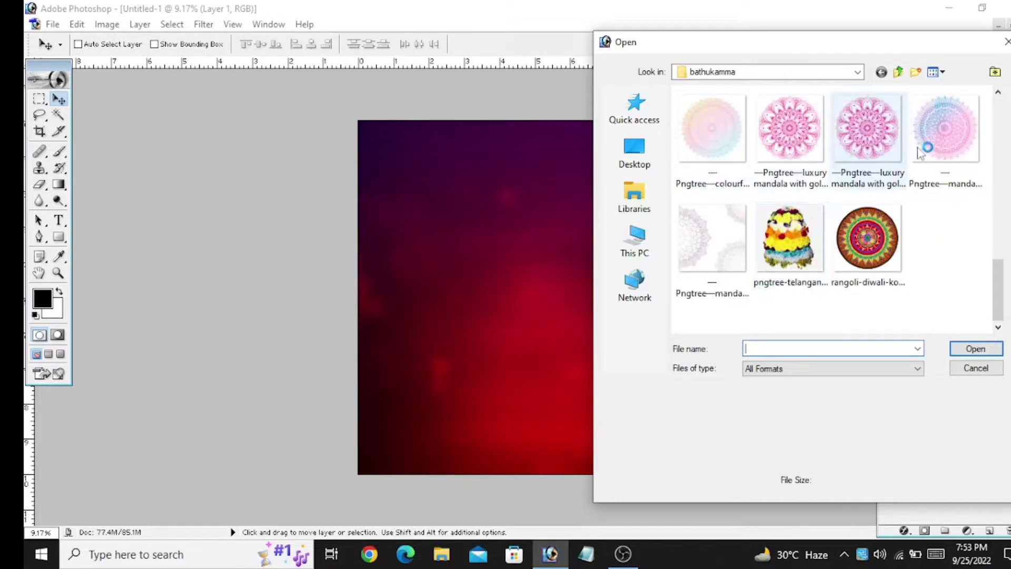
double_click(929, 137)
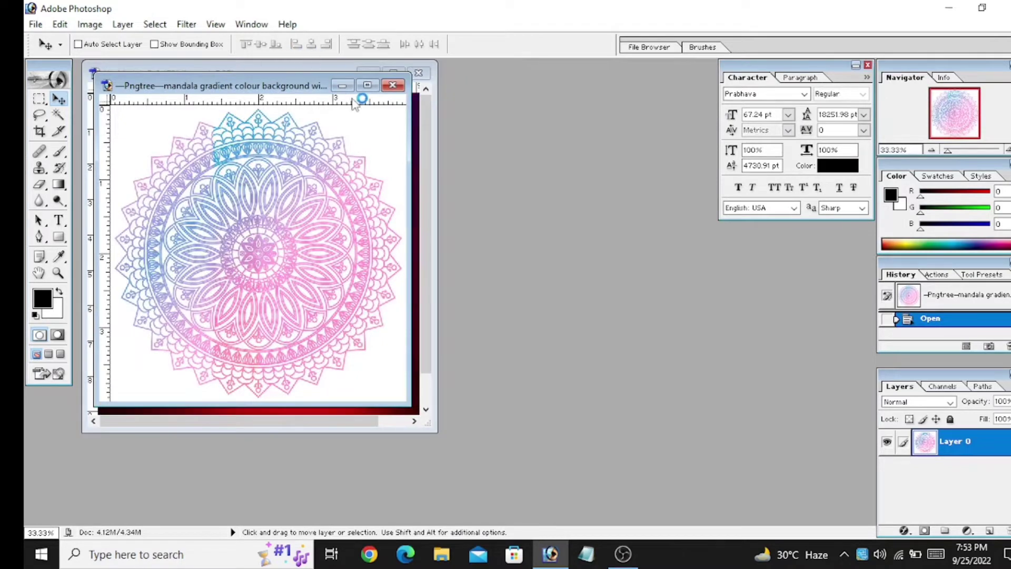
left_click_drag(265, 87, 536, 225)
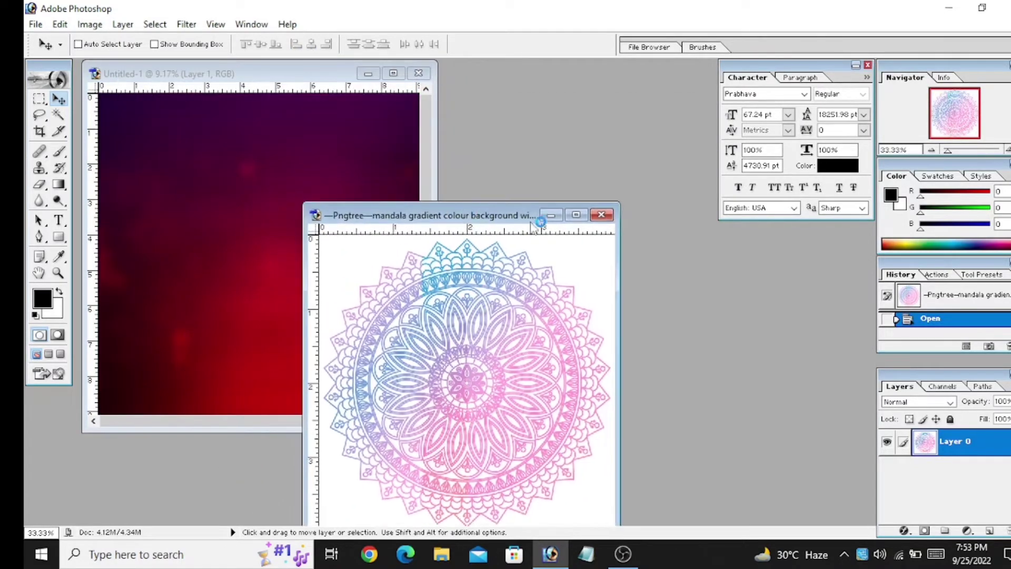
left_click(598, 216)
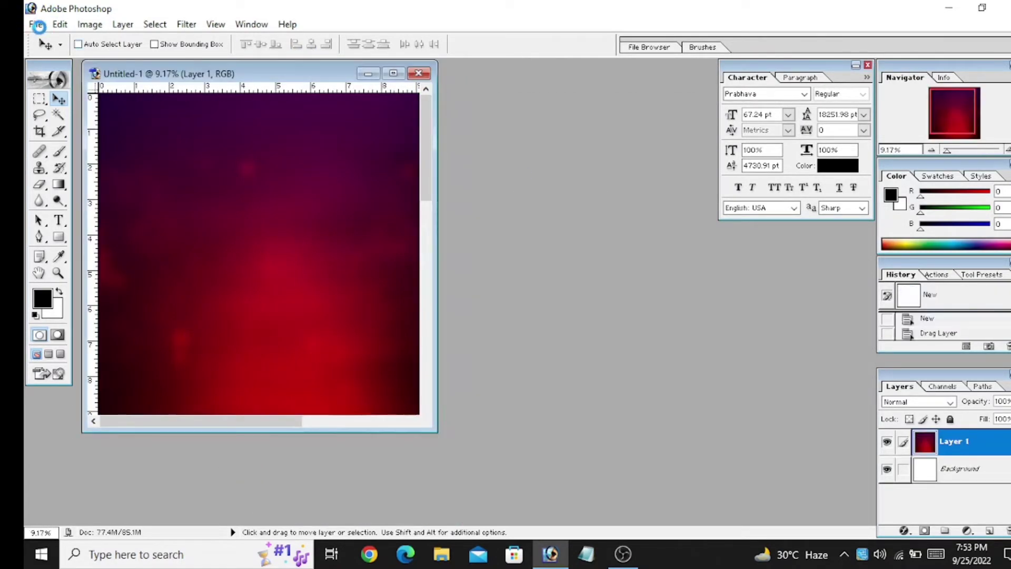
Step: Open the rangoli PNG and copy it into the poster as Layer 2
left_click(39, 25)
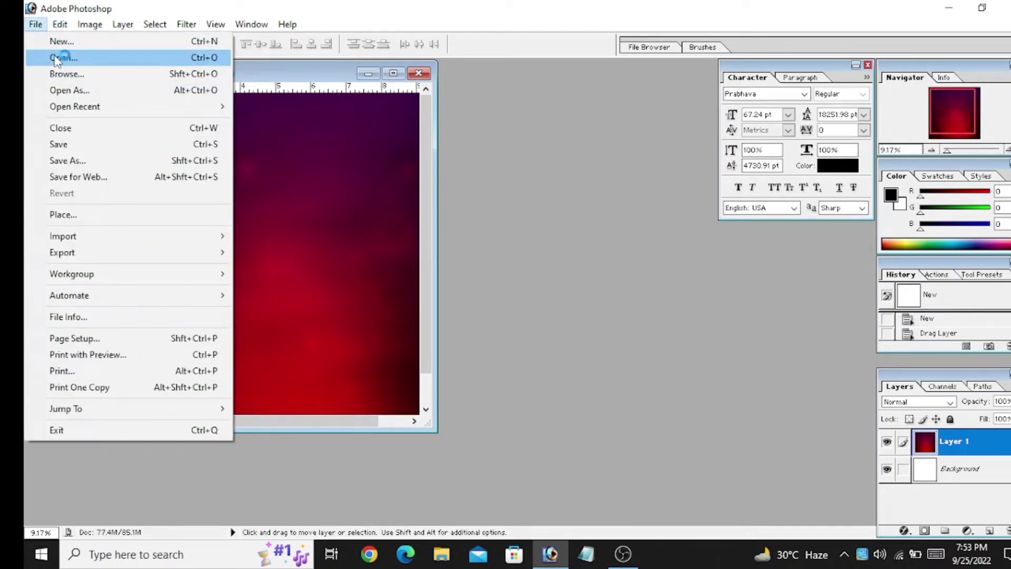
left_click(59, 58)
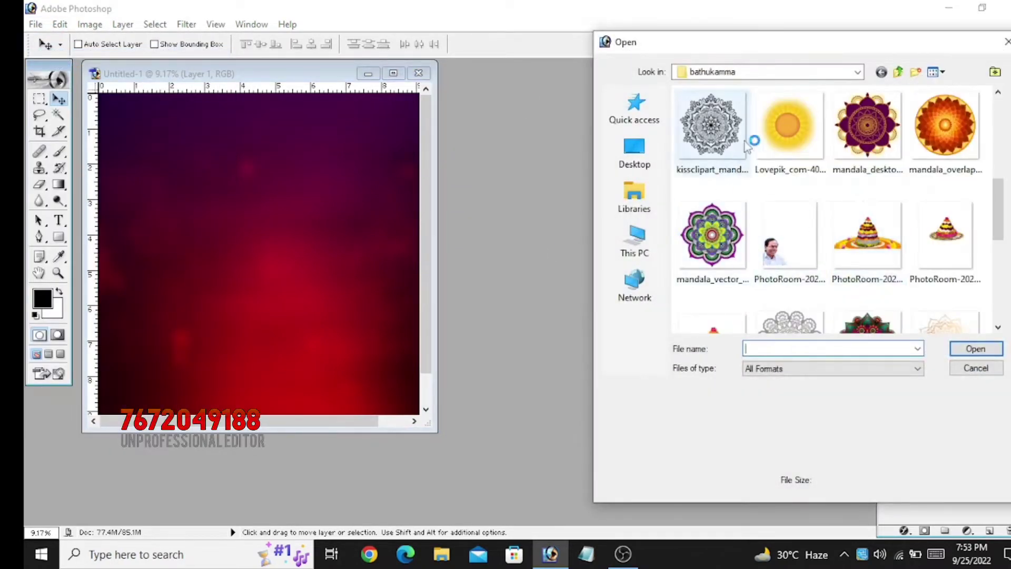
scroll(801, 211, "down", 5)
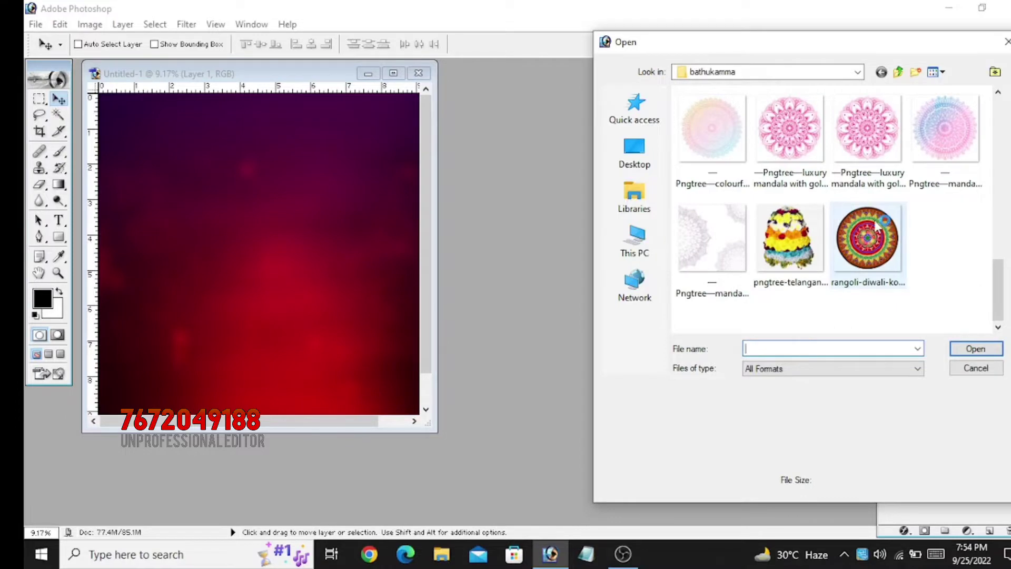
double_click(867, 237)
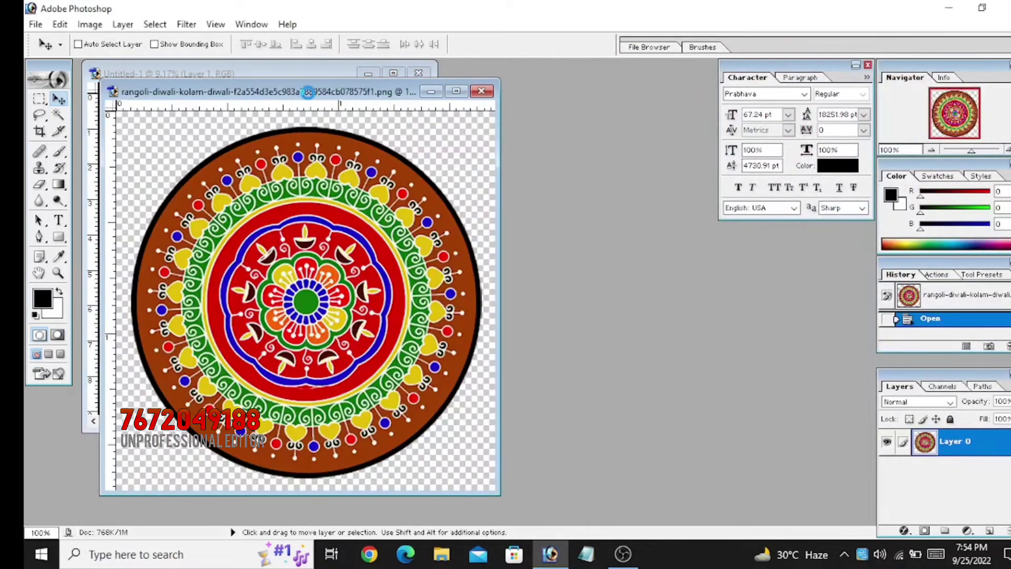
left_click_drag(316, 94, 595, 263)
left_click_drag(526, 379, 255, 219)
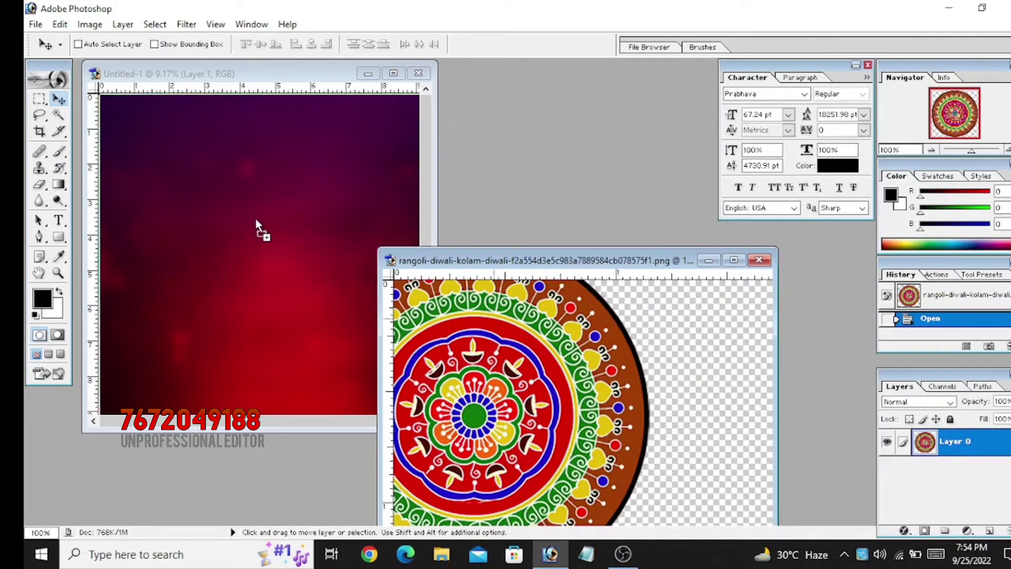
left_click(393, 73)
Step: Scale the rangoli up with locked proportions and centre it on the canvas
key("ctrl+t")
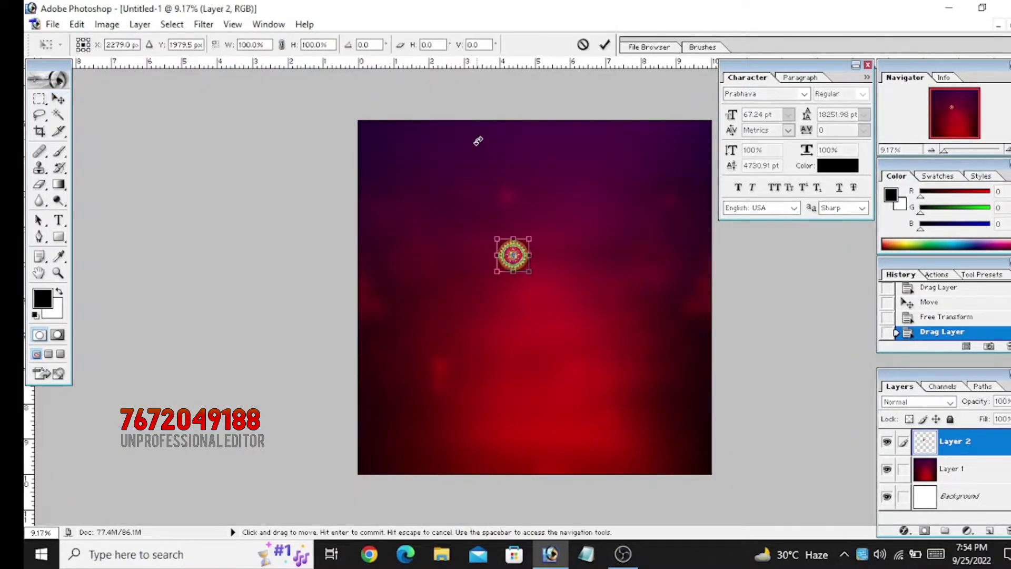
left_click(282, 45)
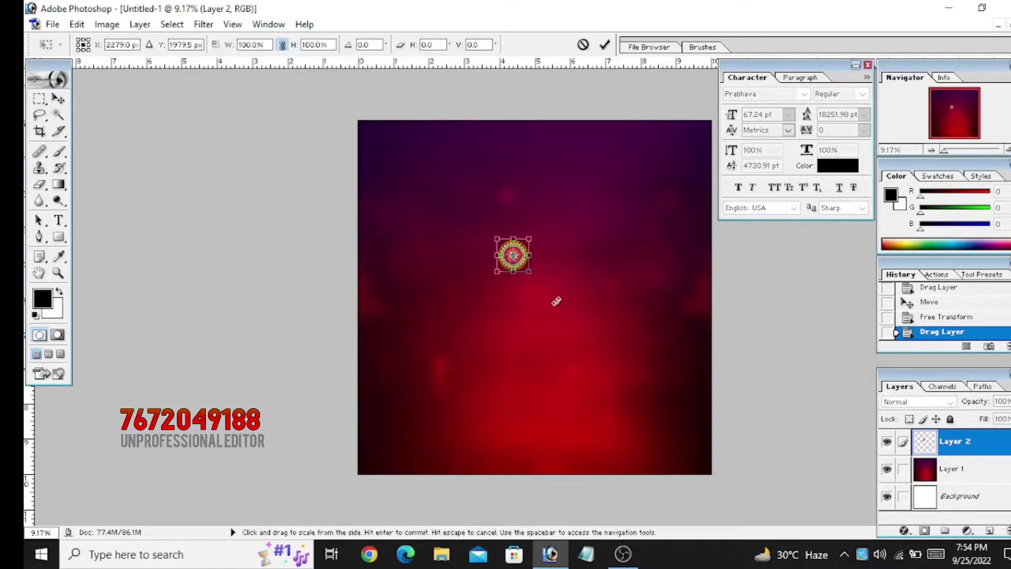
left_click_drag(529, 272, 795, 463)
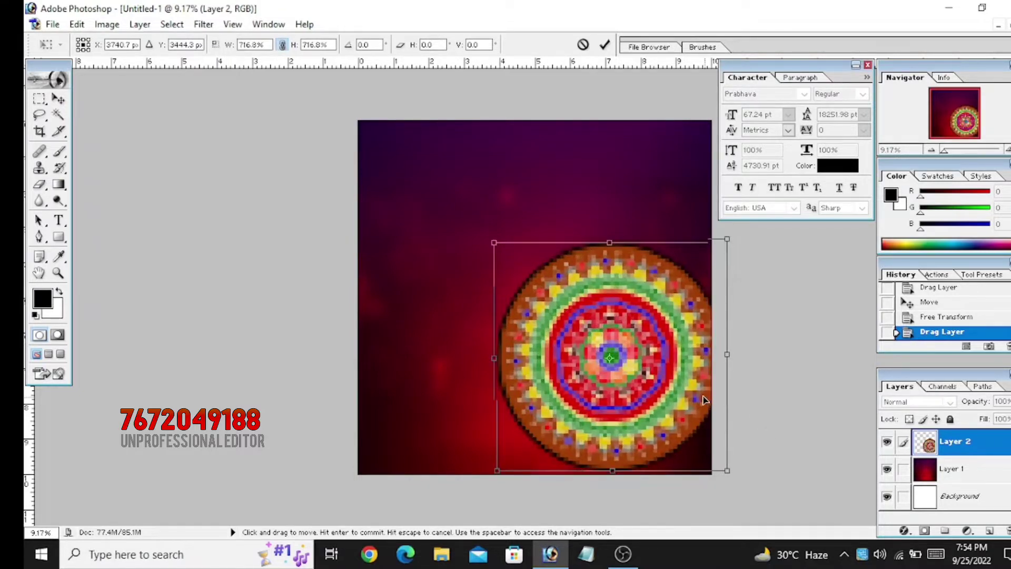
left_click_drag(709, 404, 628, 324)
key("Return")
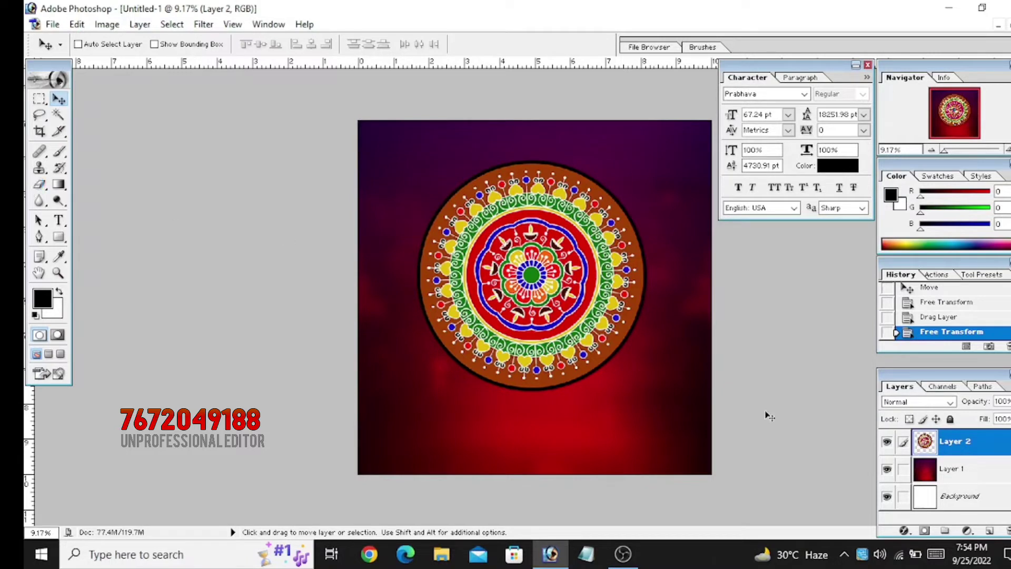
Step: Try Vivid Light, then settle on Overlay as the mandala layer's blend mode
left_click(921, 402)
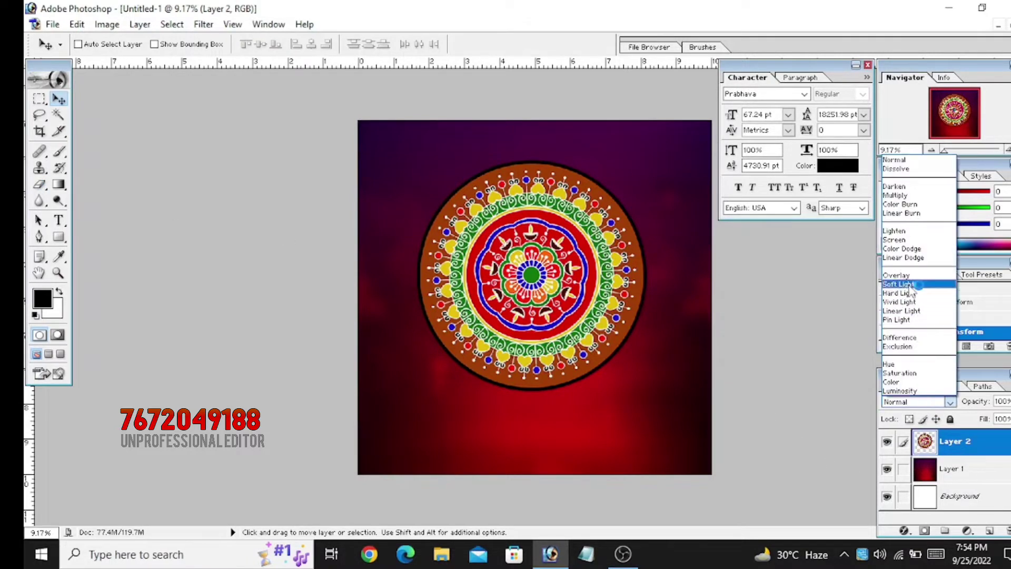
left_click(909, 302)
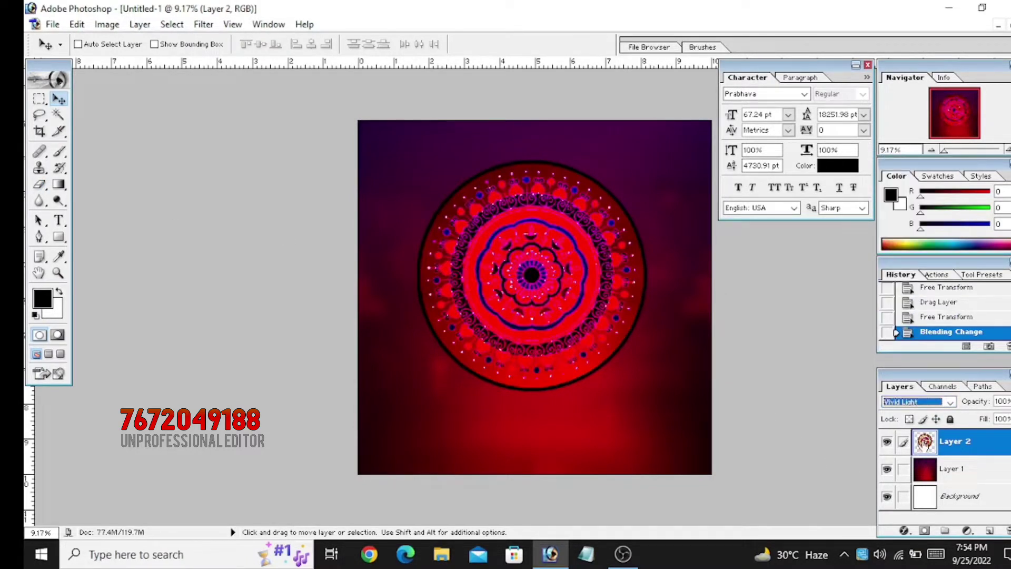
left_click(930, 401)
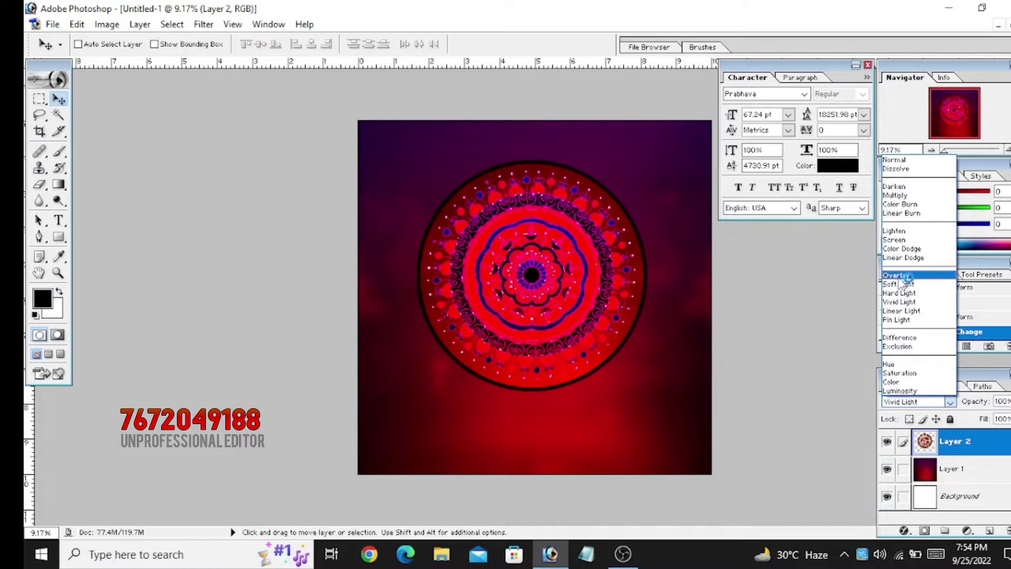
left_click(901, 276)
left_click(933, 402)
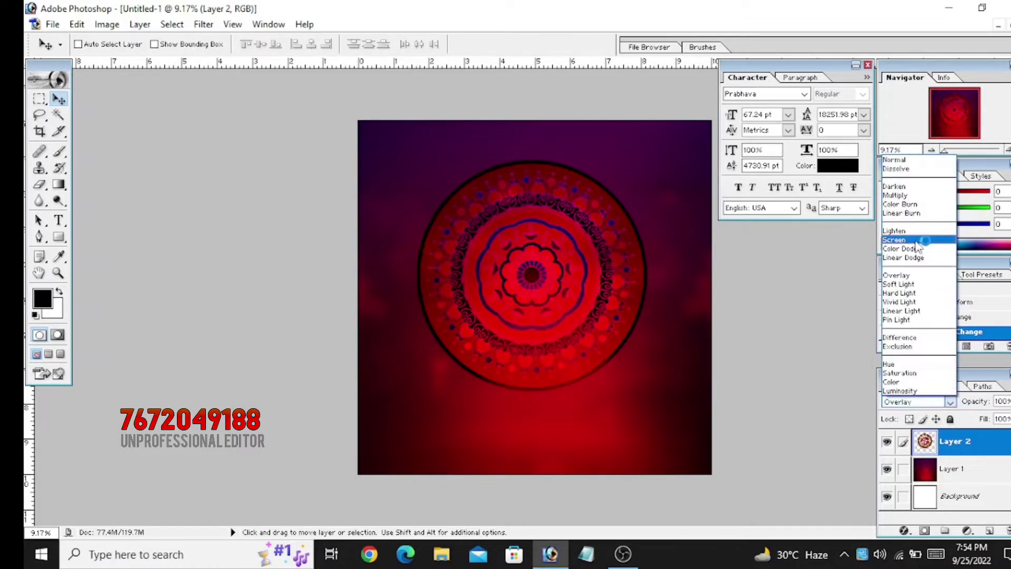
left_click(897, 276)
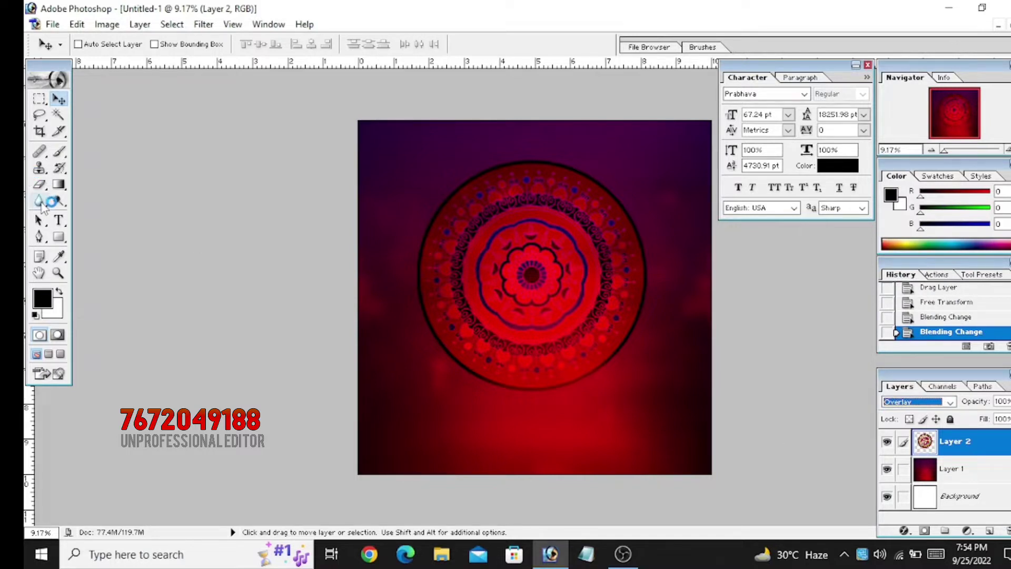
Step: Erase the lower half of the mandala, keeping it in Overlay mode
left_click(39, 186)
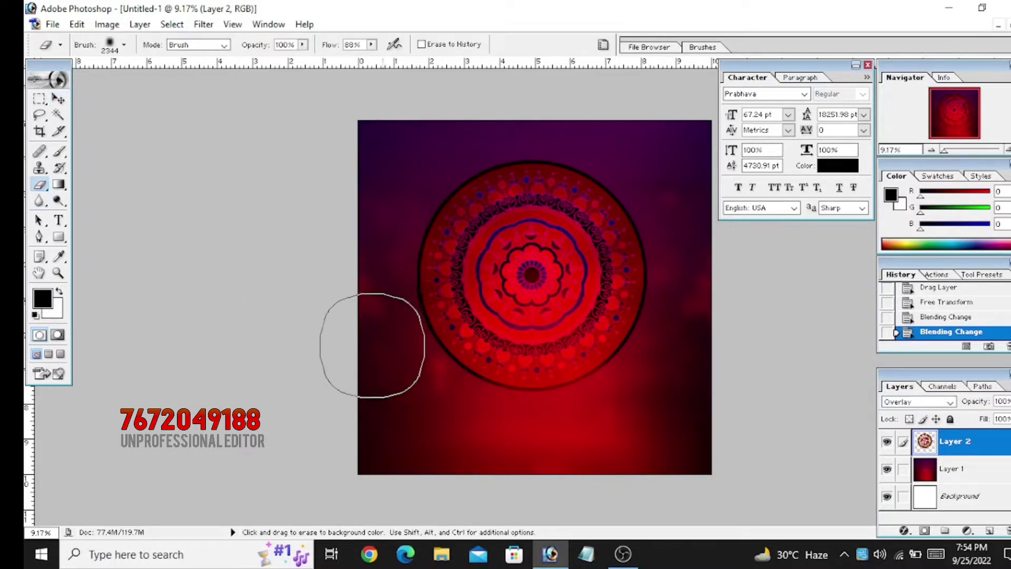
mouse_move(501, 373)
left_mouse_down()
mouse_move(632, 327)
mouse_move(656, 338)
mouse_move(372, 361)
mouse_move(558, 342)
mouse_move(429, 361)
mouse_move(661, 294)
mouse_move(652, 287)
mouse_move(677, 309)
mouse_move(386, 364)
mouse_move(559, 331)
mouse_move(495, 334)
mouse_move(485, 321)
mouse_move(440, 309)
mouse_move(608, 315)
left_mouse_up()
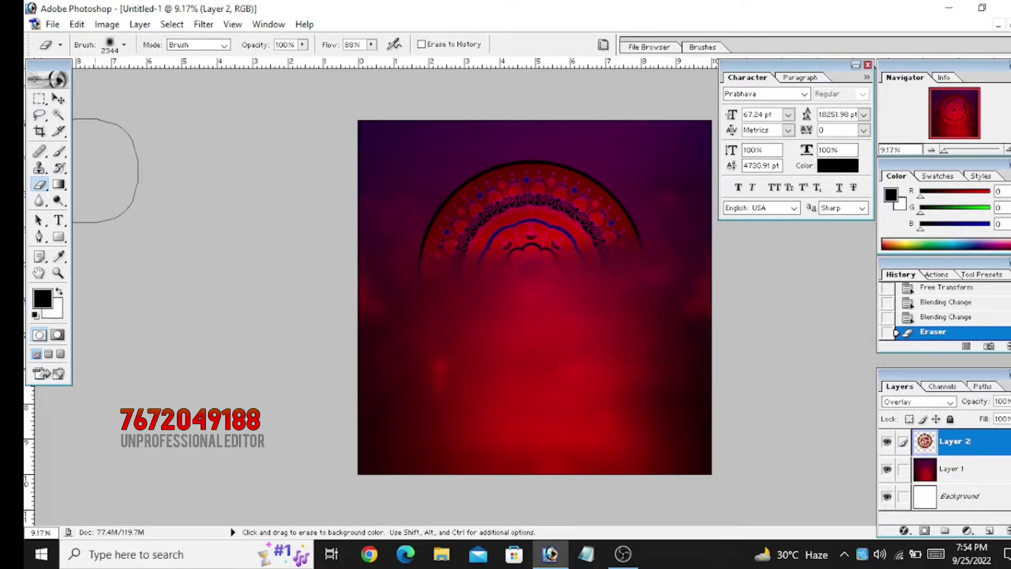
left_click(59, 99)
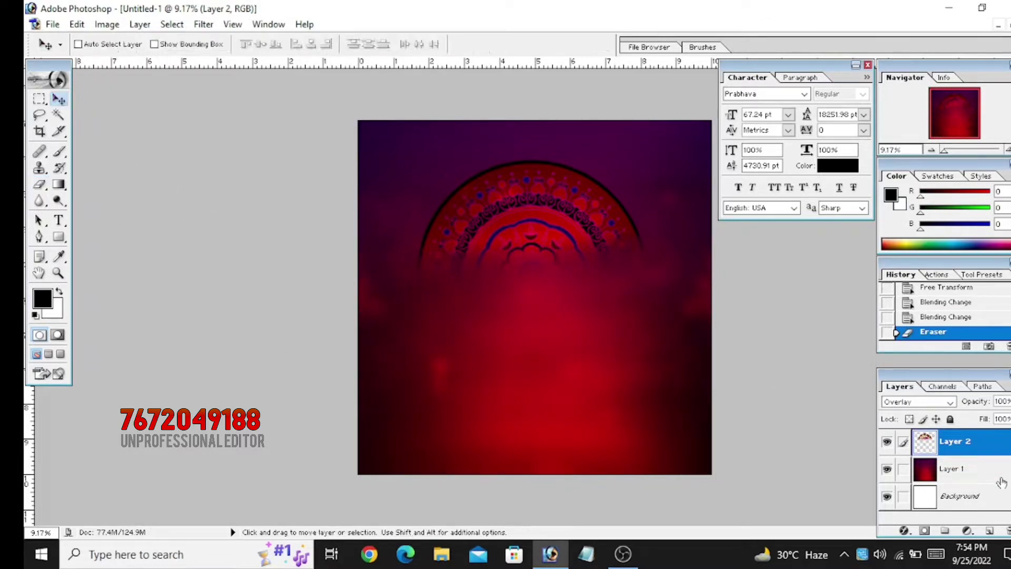
left_click(945, 402)
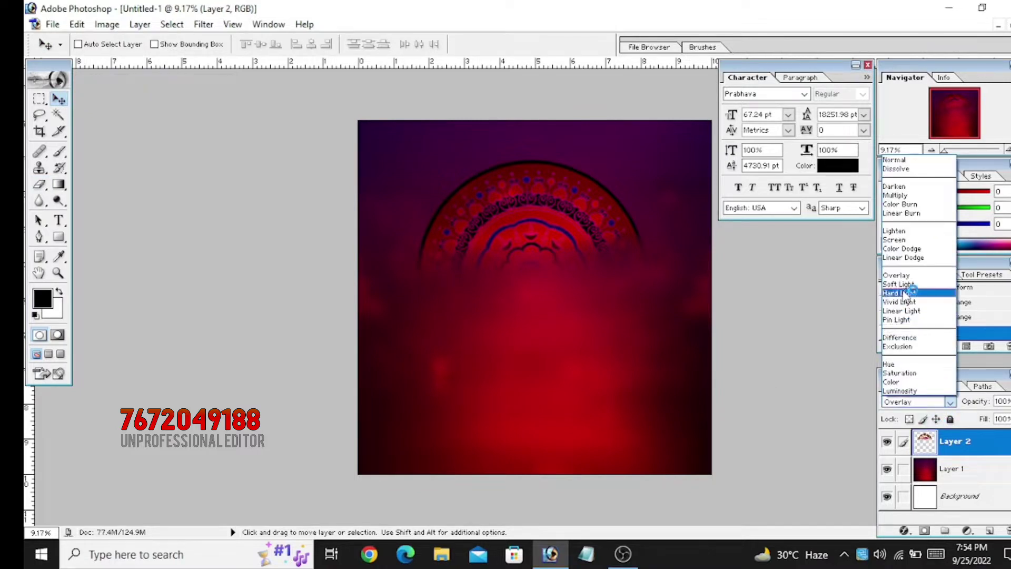
left_click(904, 276)
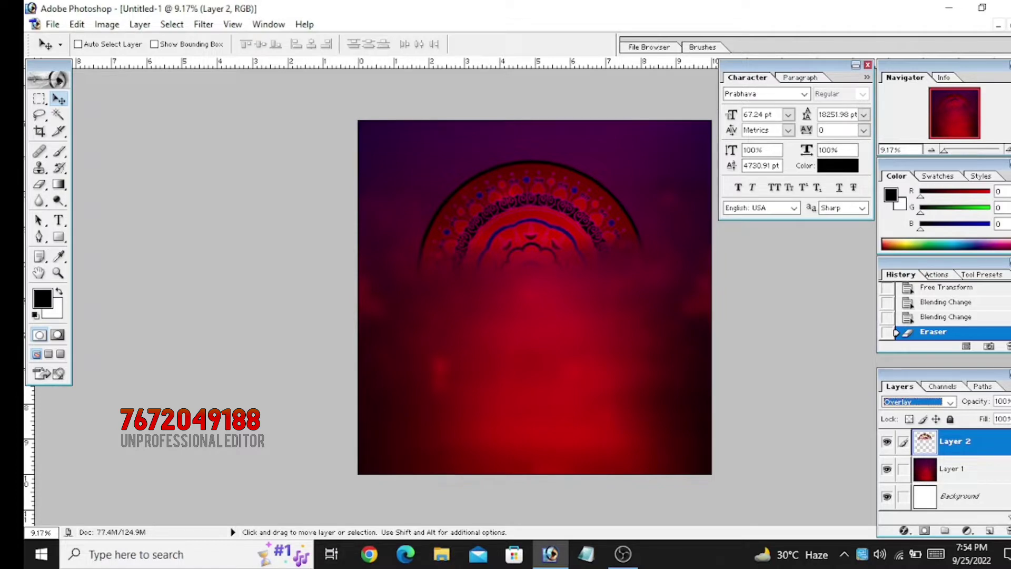
Step: Delete the mandala layer and bring up the file-open window
left_click(1006, 532)
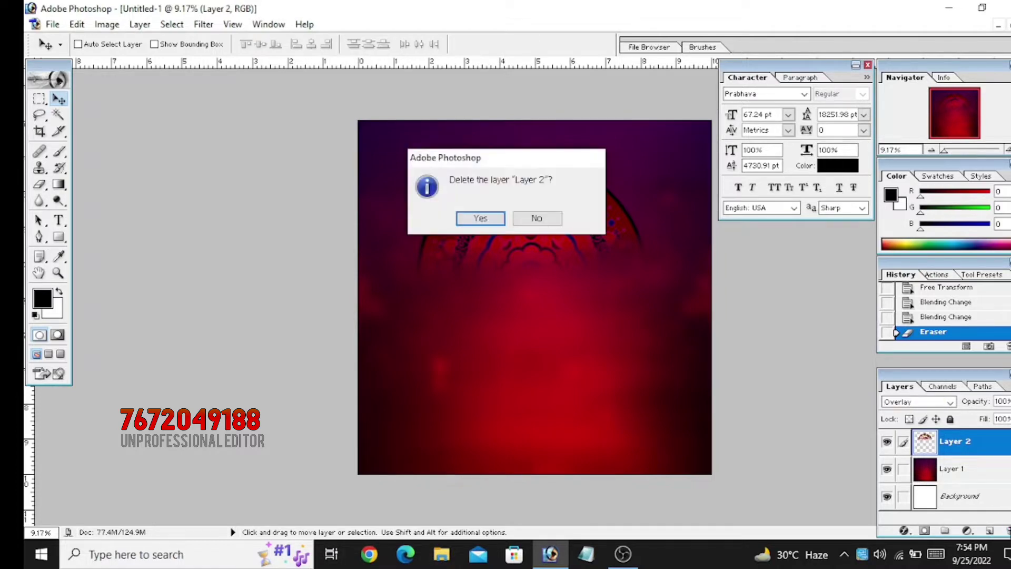
key("Return")
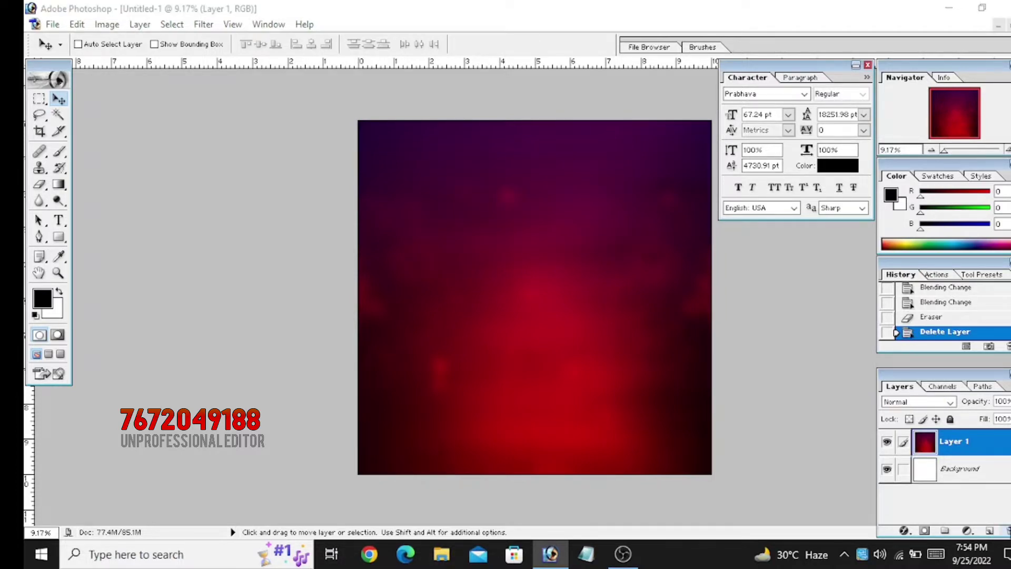
key("ctrl+o")
Step: Open BATHUKAMMA 5 copy.png, reposition its flower stack, and close the kolam image
double_click(790, 126)
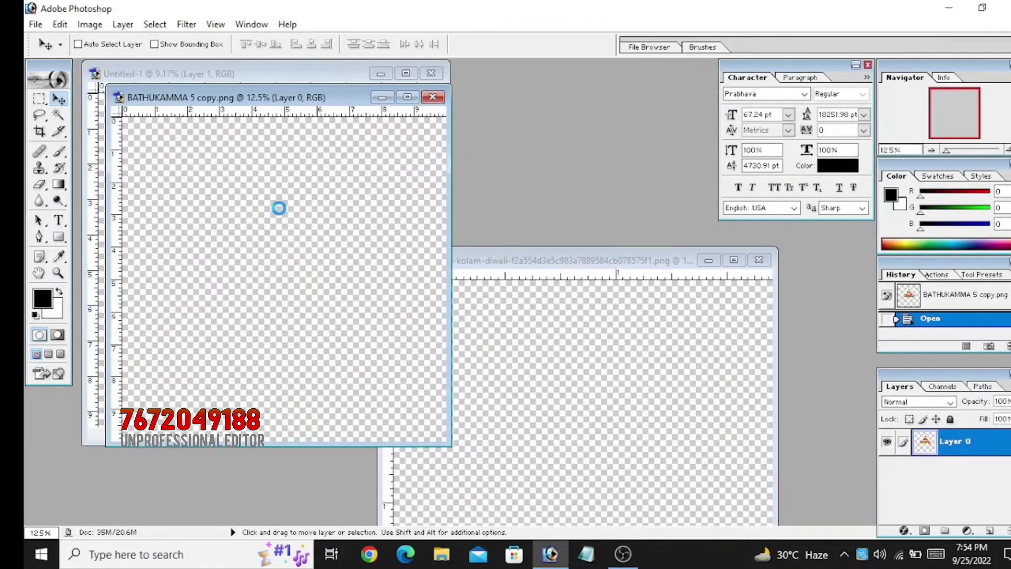
left_click_drag(263, 254, 706, 429)
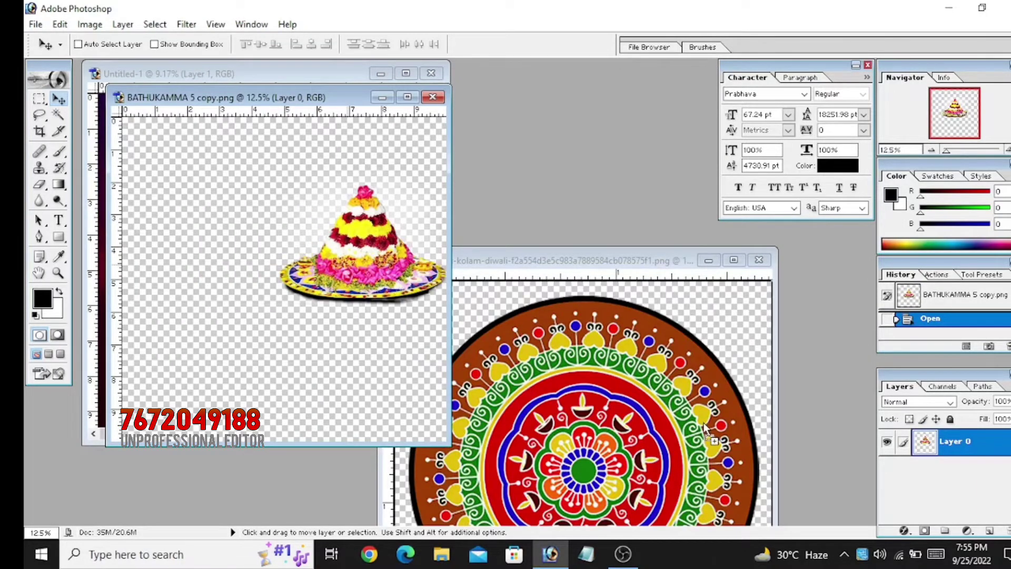
left_click_drag(401, 239, 268, 133)
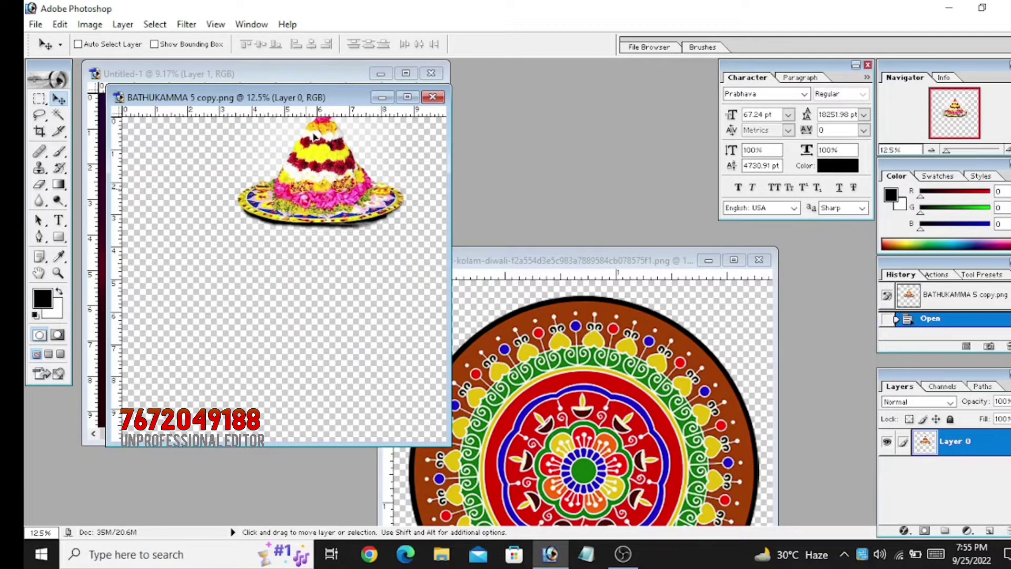
left_click_drag(339, 90, 658, 369)
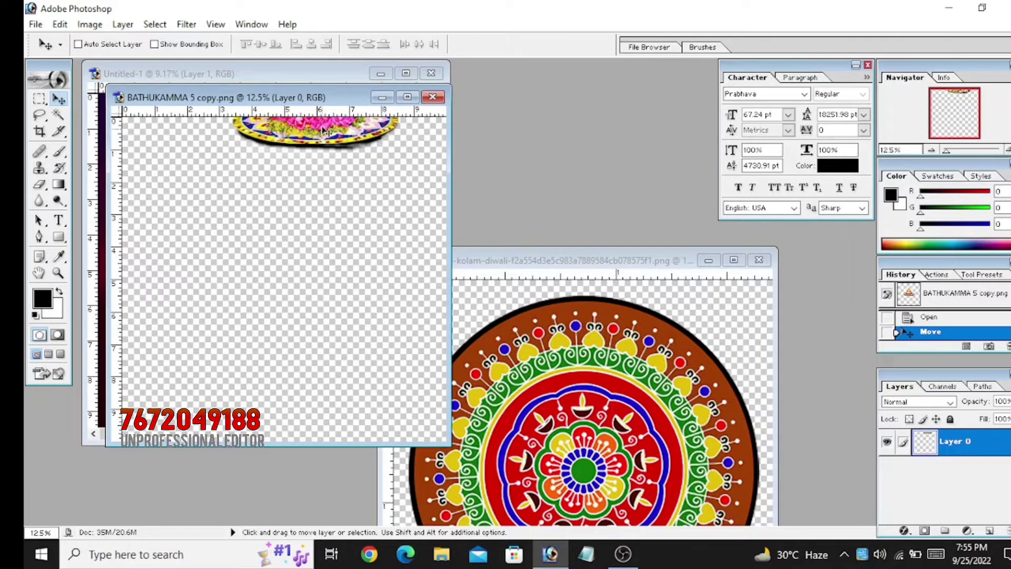
left_click(284, 74)
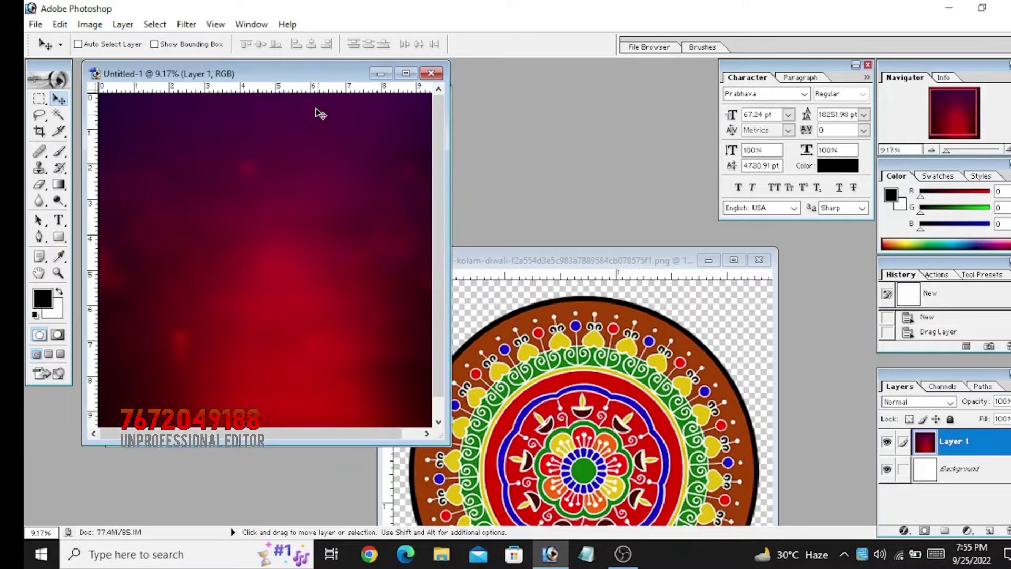
left_click(759, 260)
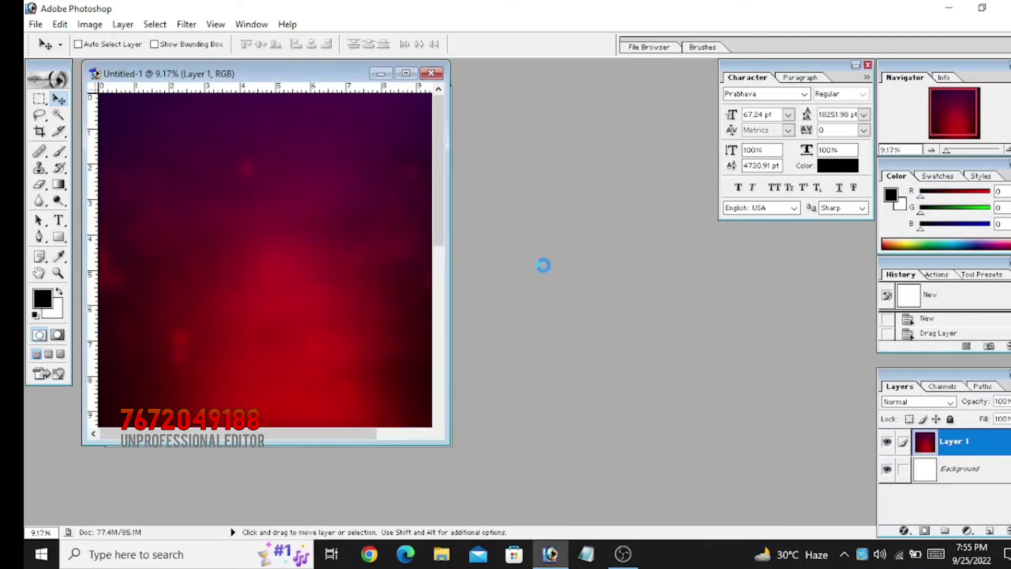
Step: Copy the flower stack into the poster at its upper centre in Normal mode
left_click_drag(283, 80, 416, 168)
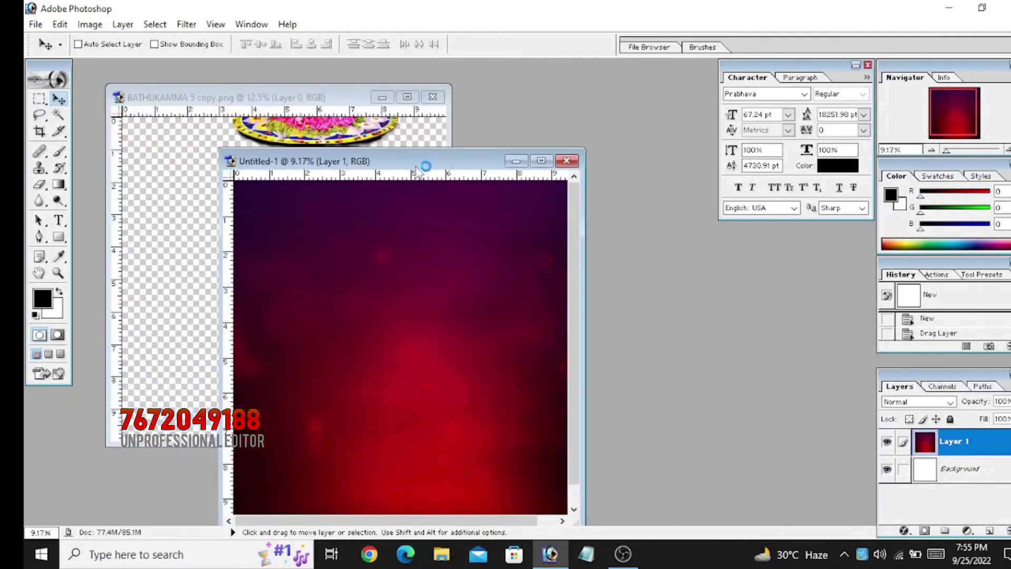
left_click_drag(311, 138, 489, 406)
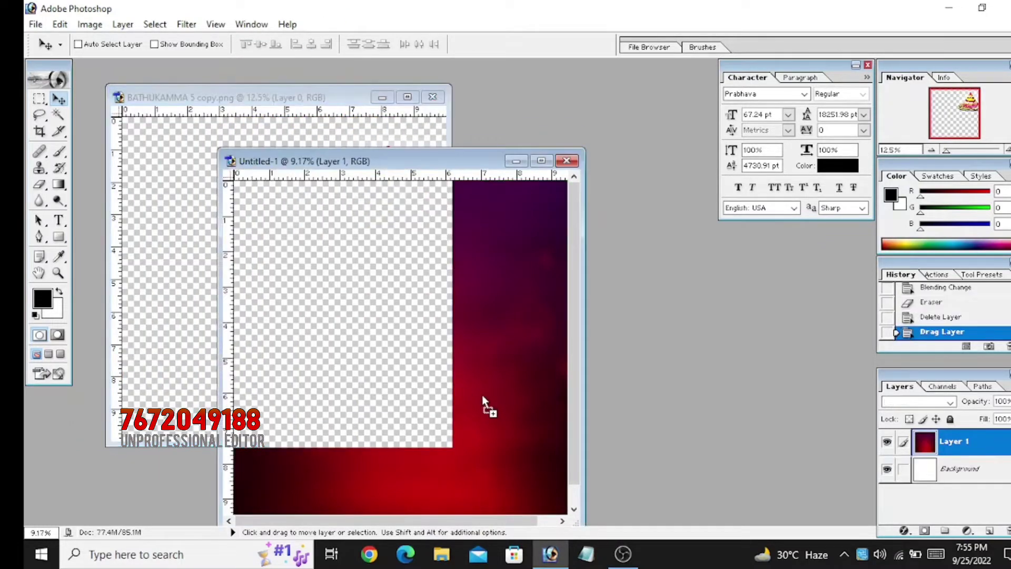
left_click(541, 161)
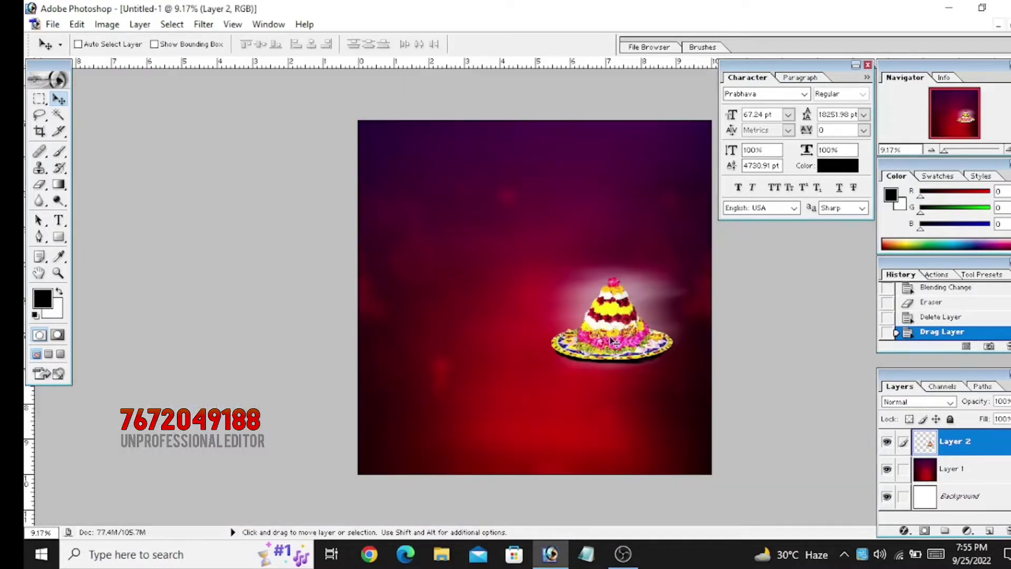
left_click_drag(613, 343, 519, 246)
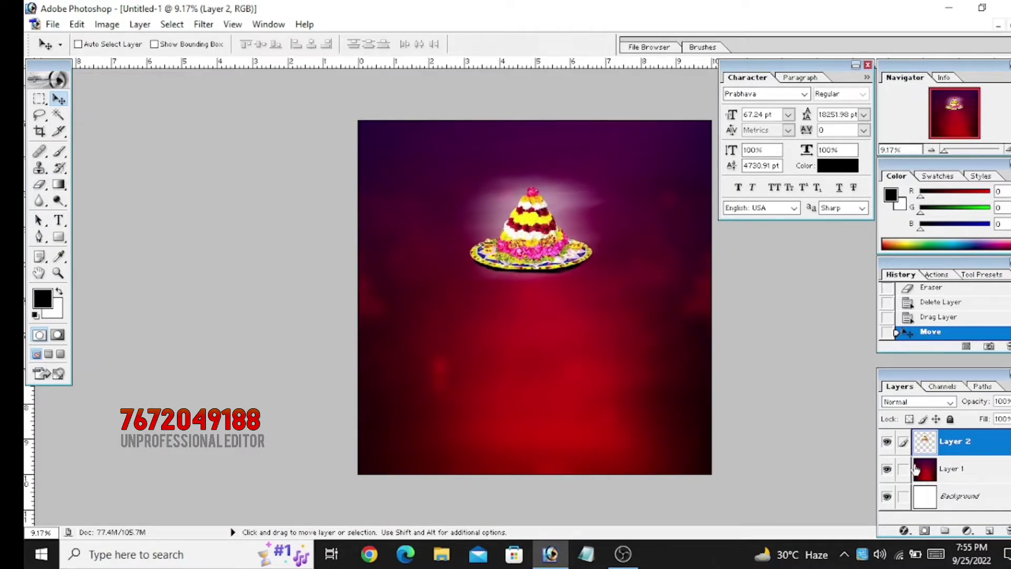
left_click(927, 403)
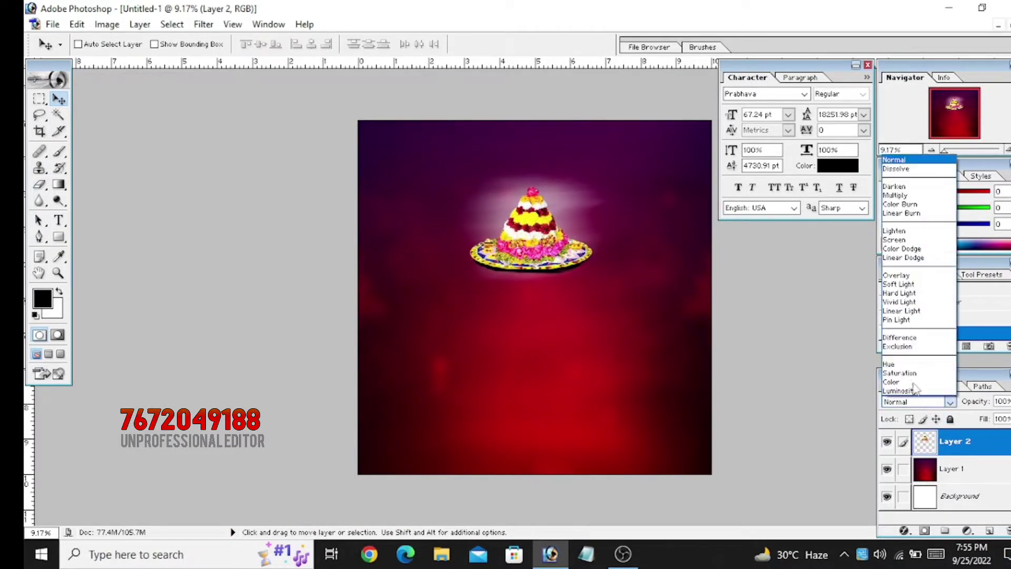
left_click(905, 269)
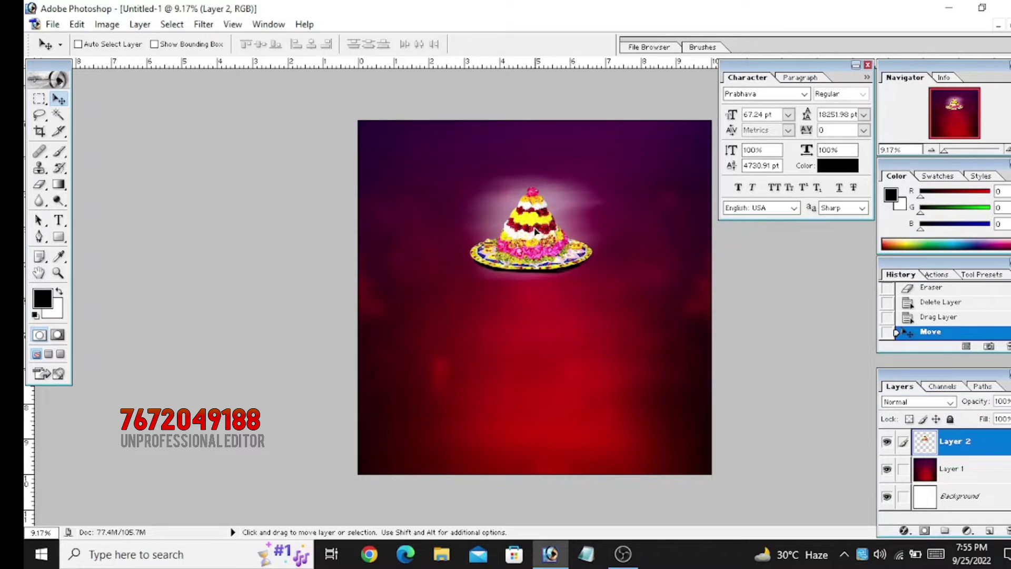
left_click_drag(535, 230, 525, 235)
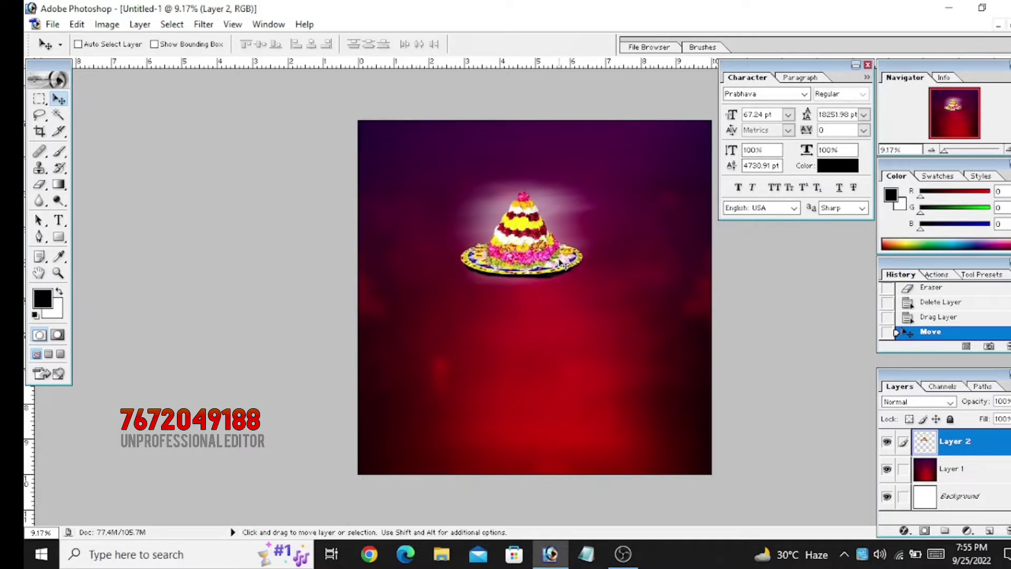
Step: Delete the flower stack layer and bring up the file-open window
left_click(1006, 530)
key("Return")
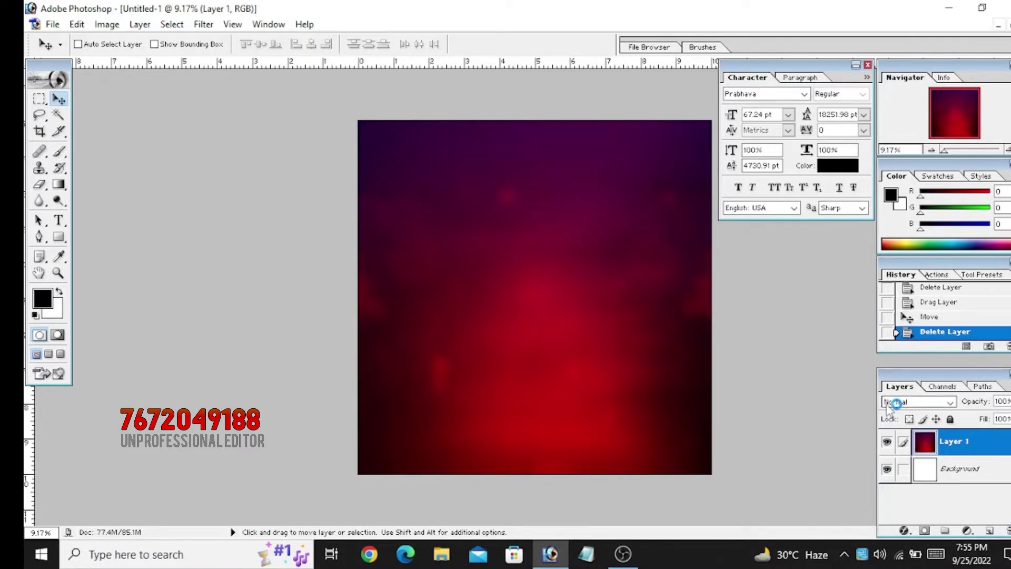
key("ctrl+o")
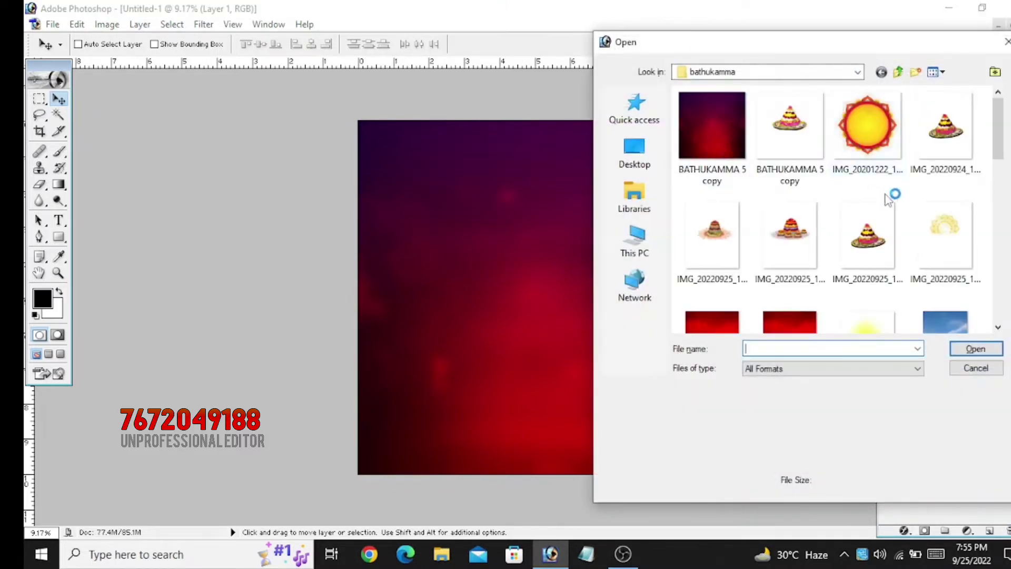
Step: Open IMG_20220924_181244 and copy its flower stack into the poster
double_click(932, 158)
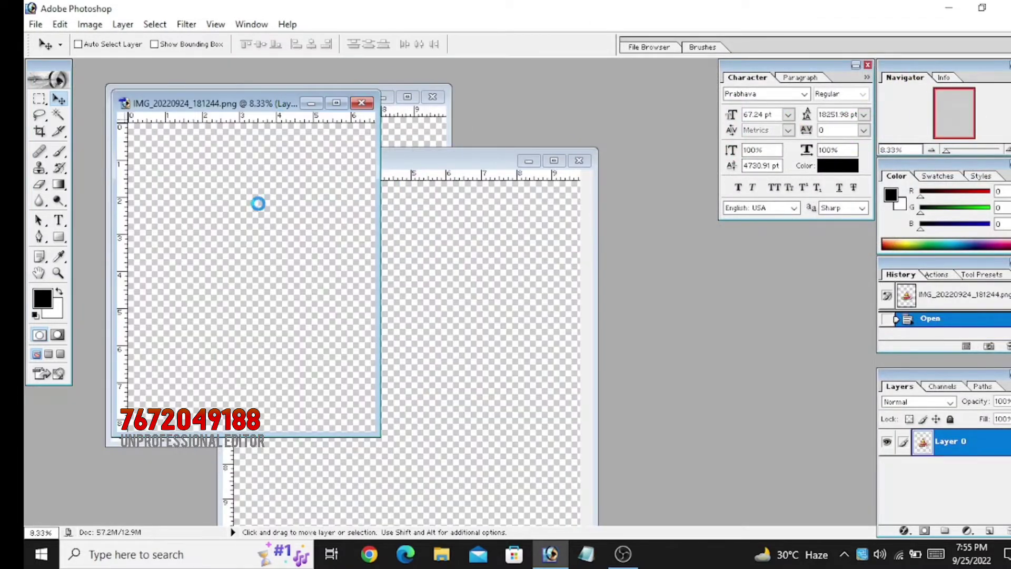
left_click_drag(312, 289, 450, 334)
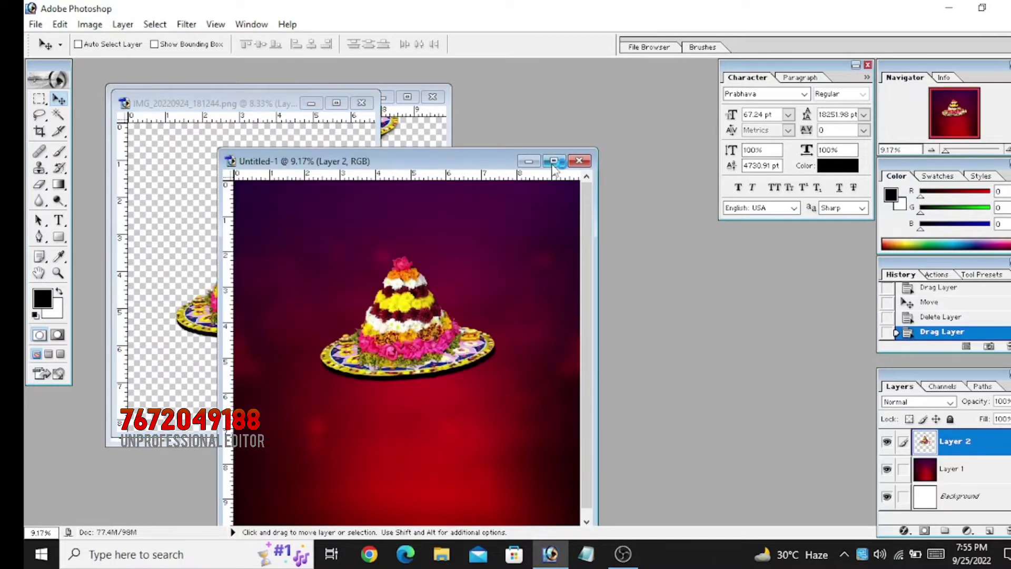
key("ctrl+o")
Step: Bring the sunset image in, stretch it to fill, and send it beneath the flower stack
double_click(790, 137)
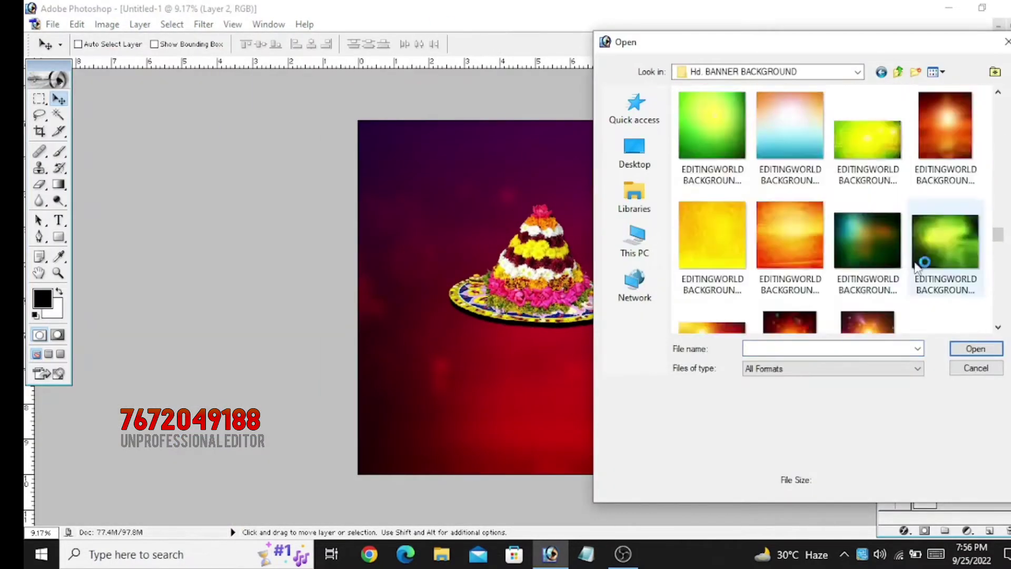
double_click(938, 237)
left_click_drag(526, 447, 556, 212)
key("ctrl+t")
left_click_drag(625, 283, 710, 473)
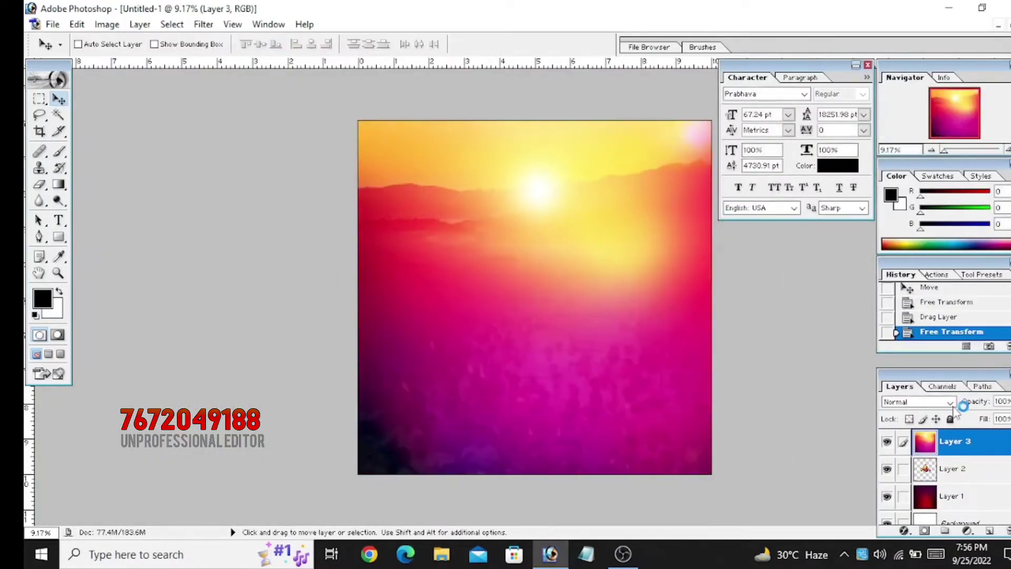
key("ctrl+bracketleft")
left_click(204, 25)
Step: Apply a blend mode to the sunset layer so the background glows deep red
left_click(429, 151)
left_click(836, 136)
left_click(918, 402)
left_click(901, 311)
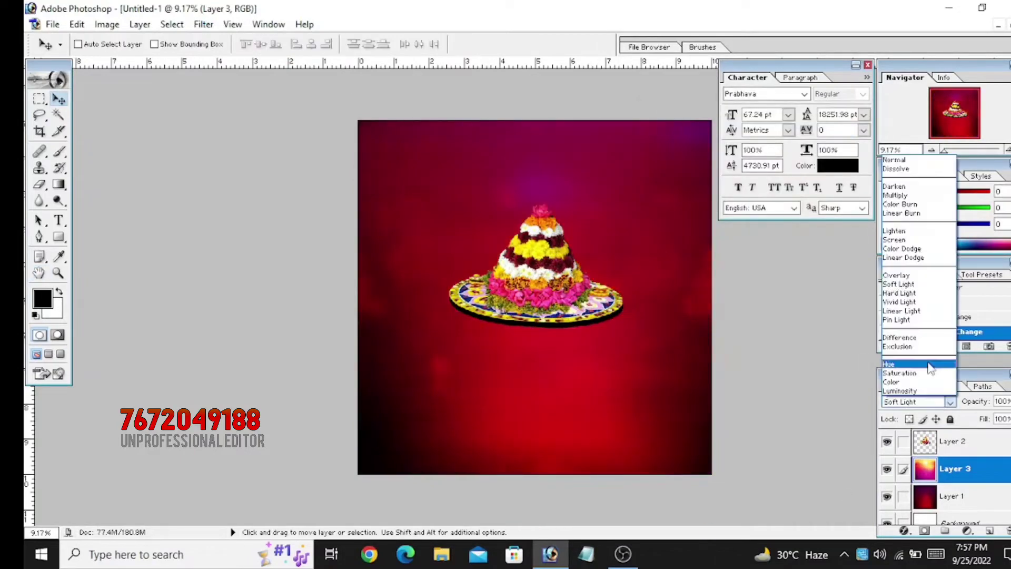
Step: Recentre the flower stack and browse to the thoranalu garland folder
left_click(953, 441)
left_click_drag(537, 263, 550, 257)
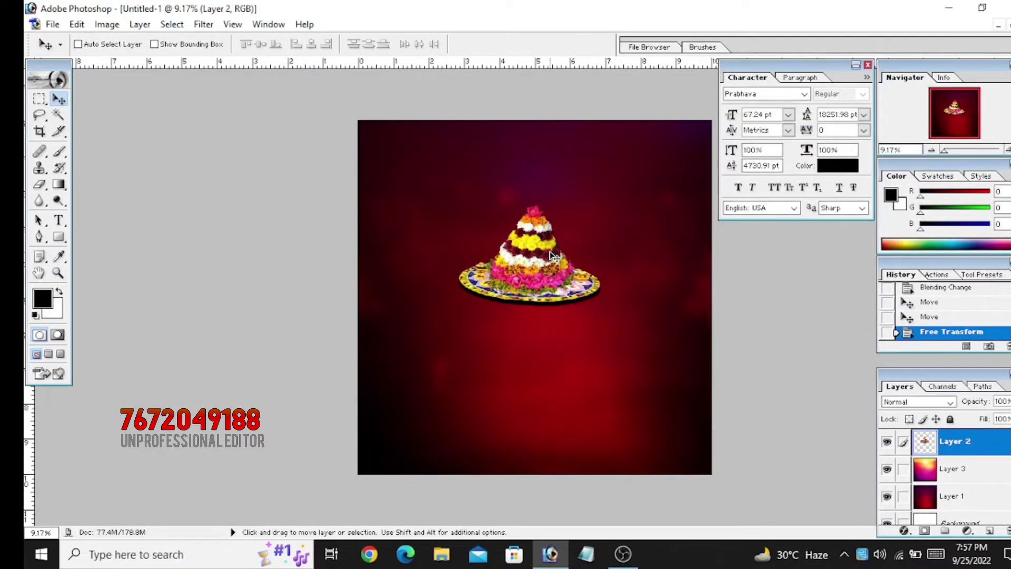
key("ctrl+o")
key("BackSpace")
left_click(635, 243)
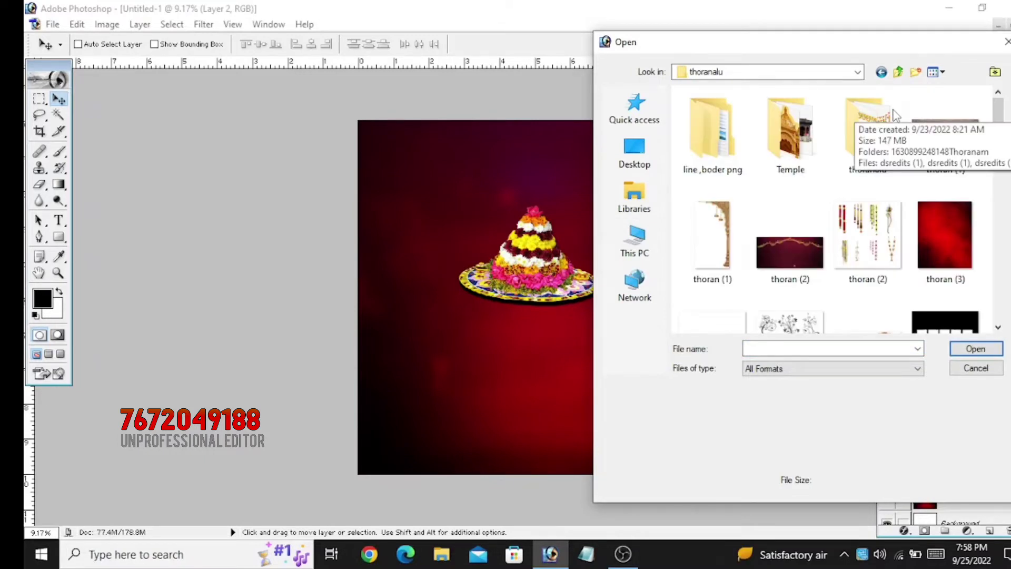
Step: Switch the file list to extra large thumbnails and open the thoran (45) garland
scroll(864, 286, "down", 10)
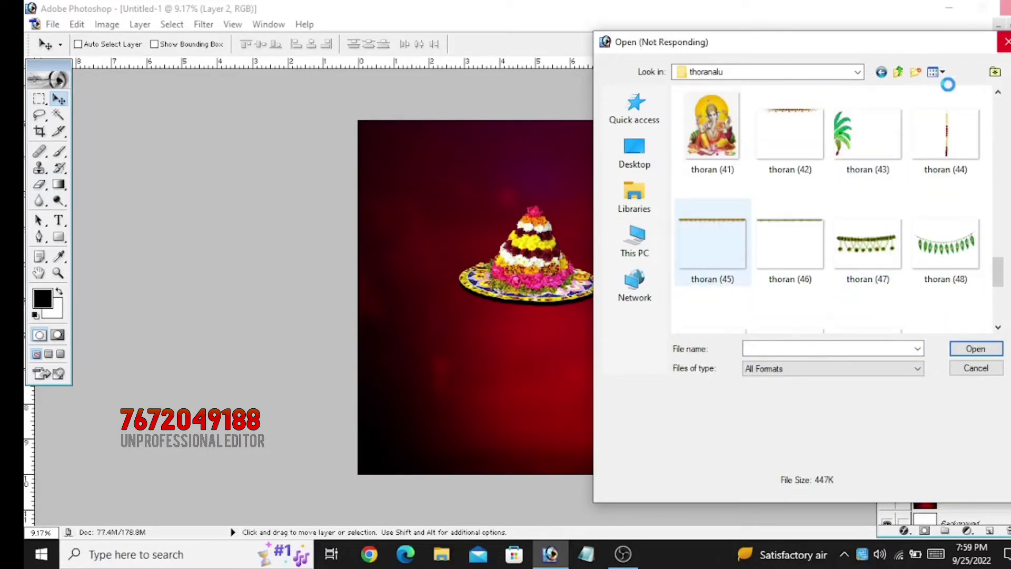
left_click(712, 243)
left_click(936, 72)
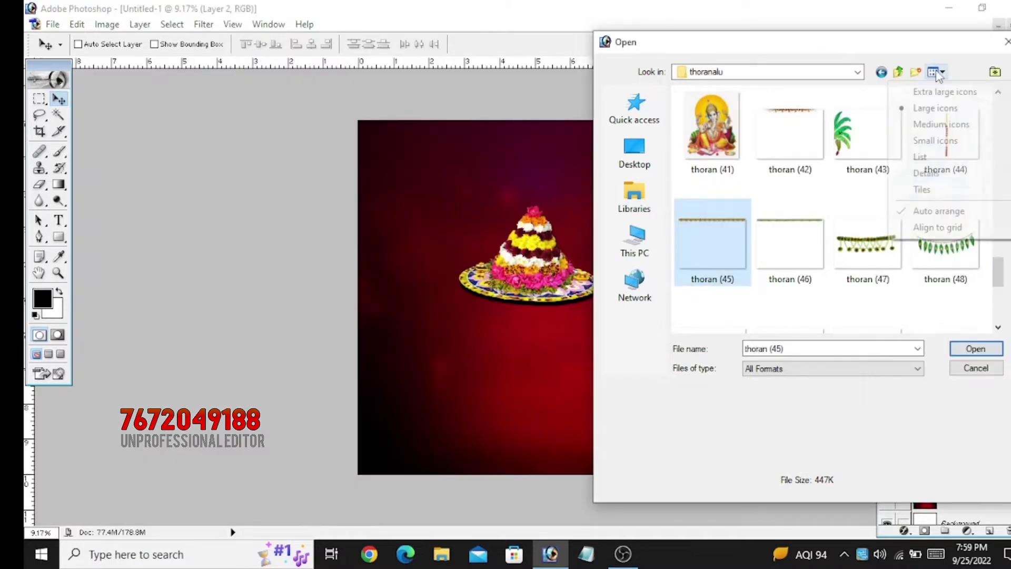
left_click(947, 91)
double_click(804, 164)
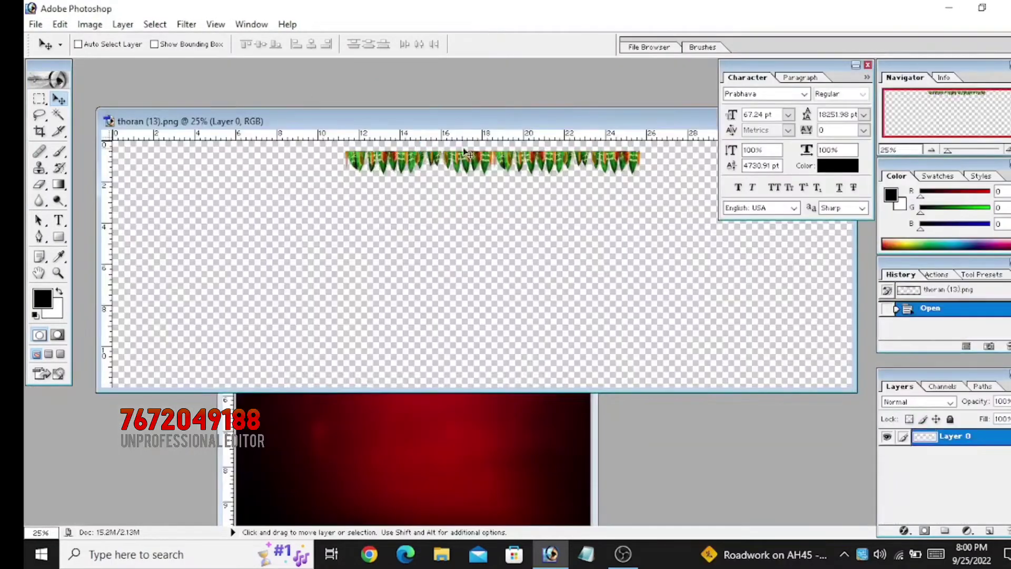
Step: Run the garland across the top, merging duplicates and applying Auto Levels and Contrast
mouse_move(453, 158)
left_mouse_down()
mouse_move(411, 126)
mouse_move(658, 127)
left_mouse_up()
key("ctrl+j")
key("ctrl+j")
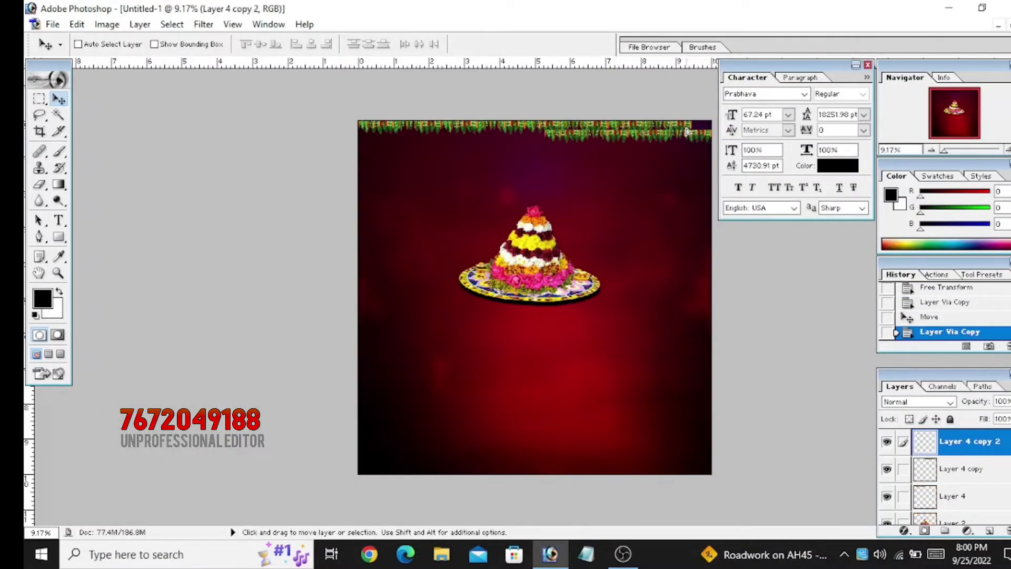
key("ctrl+e")
key("ctrl+e")
key("ctrl+plus")
left_click(140, 24)
key("ctrl+l")
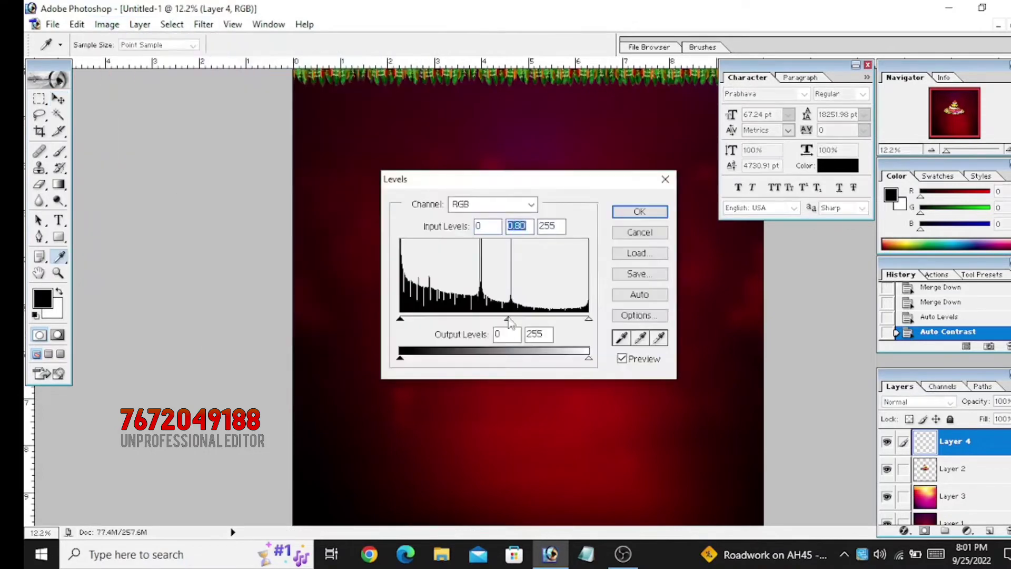
key("Return")
key("ctrl+minus")
Step: Place a thoran (24) garland copy at the poster's left edge
key("ctrl+o")
left_click(946, 248)
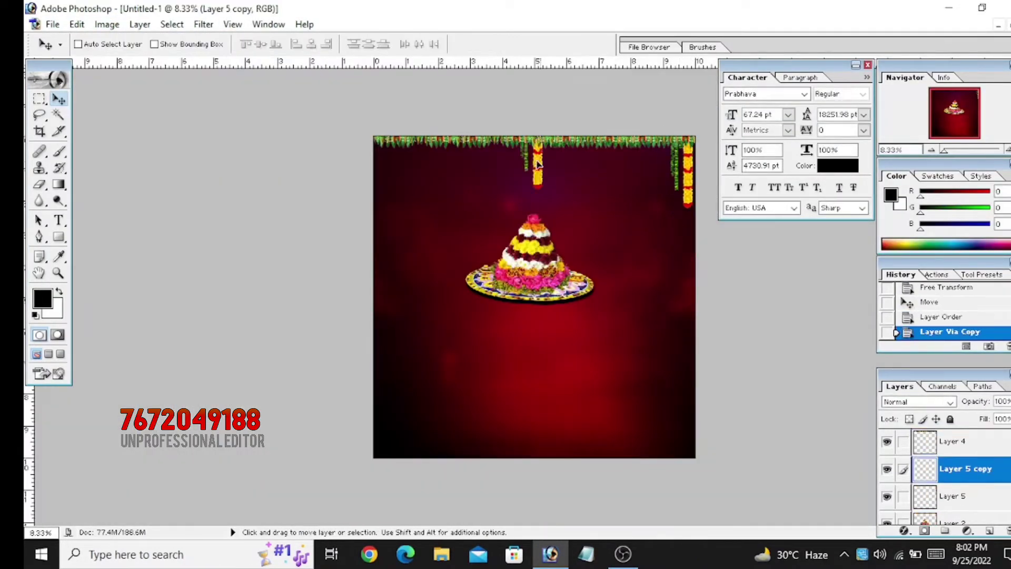
left_click_drag(537, 165, 380, 165)
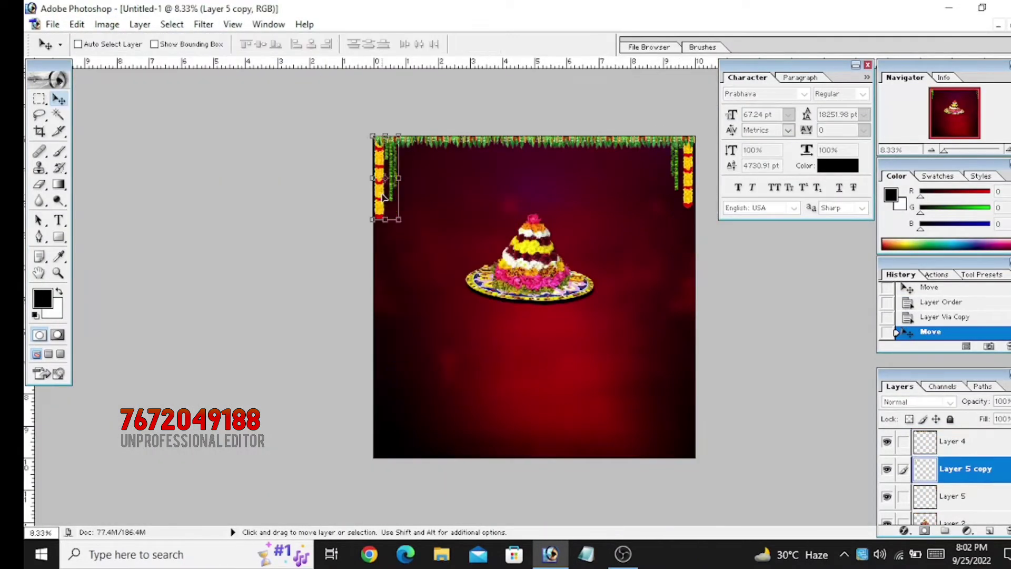
left_click(52, 24)
left_click(69, 55)
Step: Open the watercolor image from Full HD BACKGROUNDS and stretch it over the poster
double_click(790, 131)
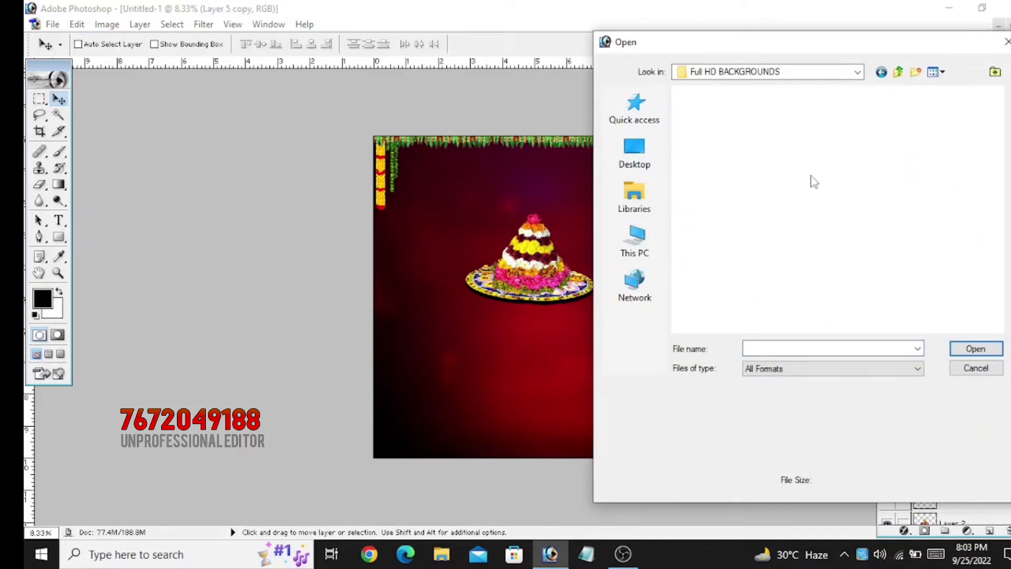
scroll(821, 252, "down", 5)
scroll(820, 252, "down", 3)
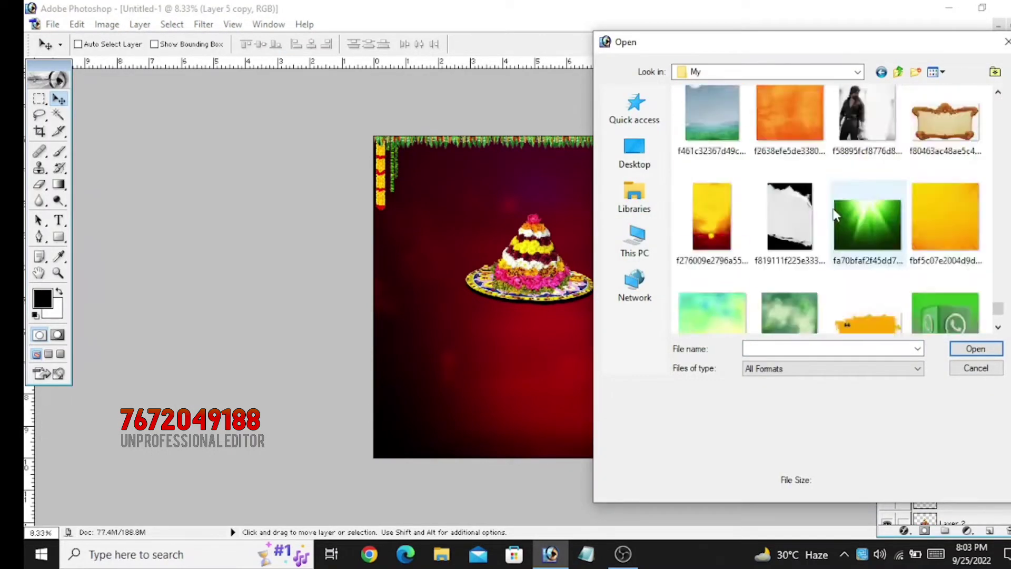
scroll(821, 252, "down", 3)
double_click(868, 127)
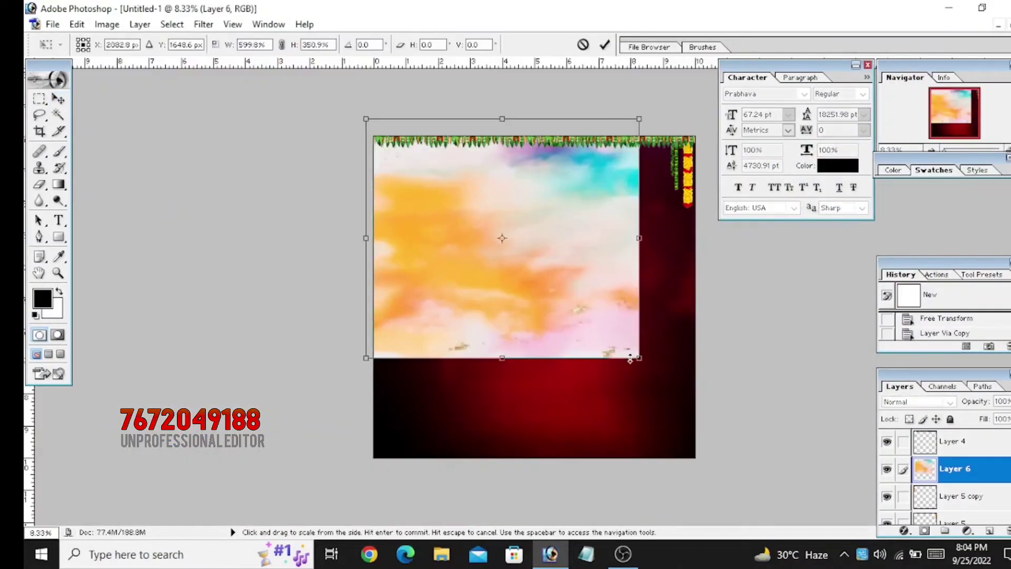
left_click_drag(500, 354, 501, 526)
key("Return")
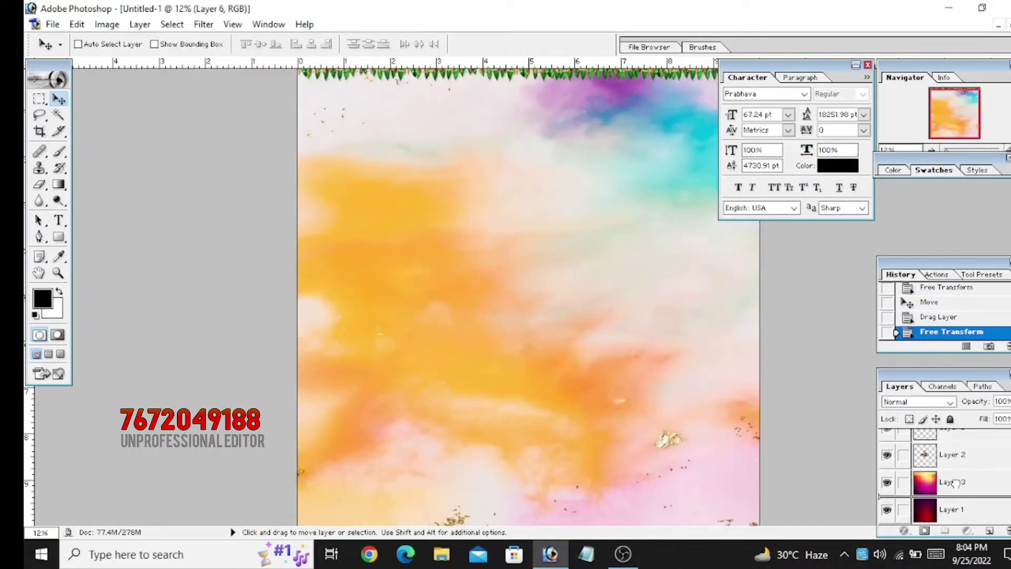
Step: Send the watercolor layer further down and apply a Gaussian Blur to it
key("ctrl+shift+[")
left_click(204, 24)
left_click(442, 167)
key("Return")
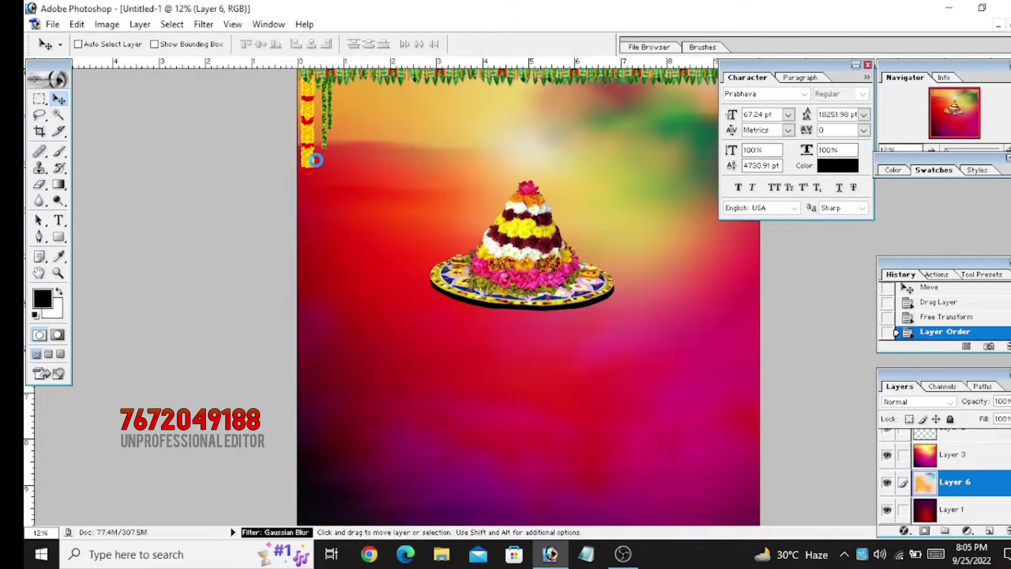
key("ctrl+minus")
key("ctrl+minus")
key("ctrl+minus")
key("ctrl+0")
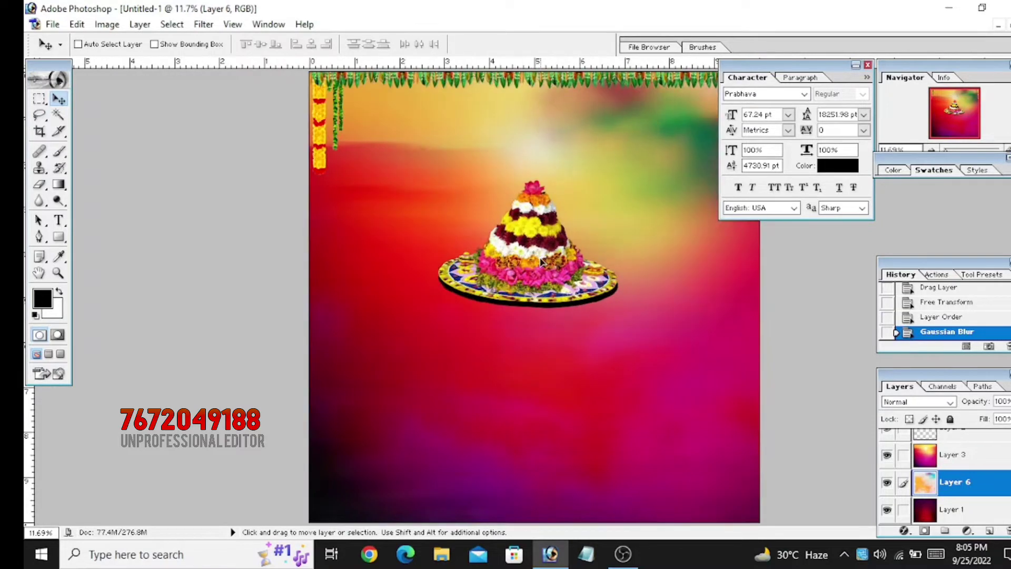
Step: Add a black-to-transparent Gradient Fill layer to darken the poster's bottom
left_click(967, 530)
left_click(513, 230)
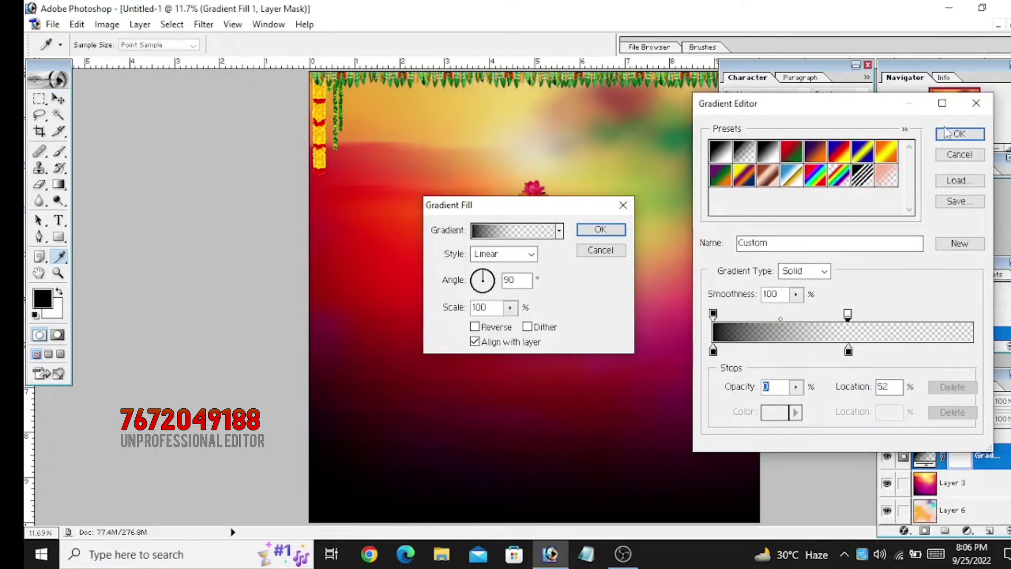
left_click(960, 133)
left_click(600, 230)
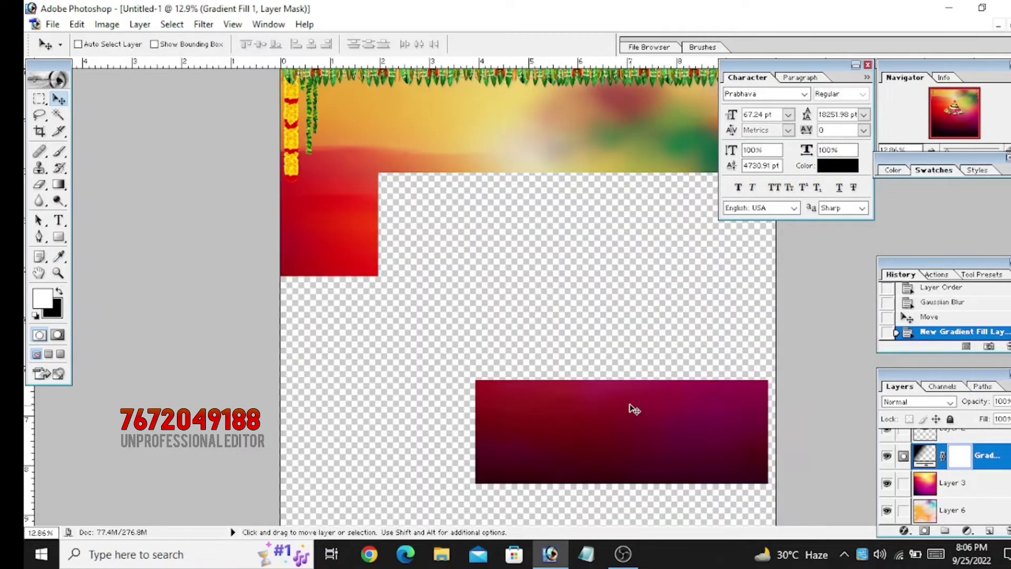
key("ctrl+minus")
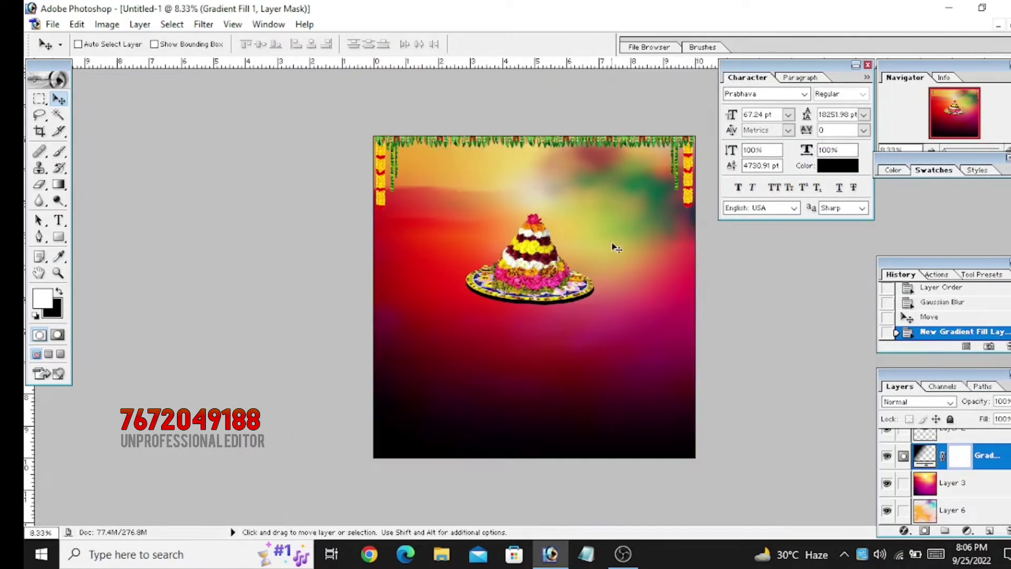
Step: Browse to This PC > Pictures > 1 and scroll to the BATHUKAMMA BANNER files
left_click(53, 24)
left_click(79, 58)
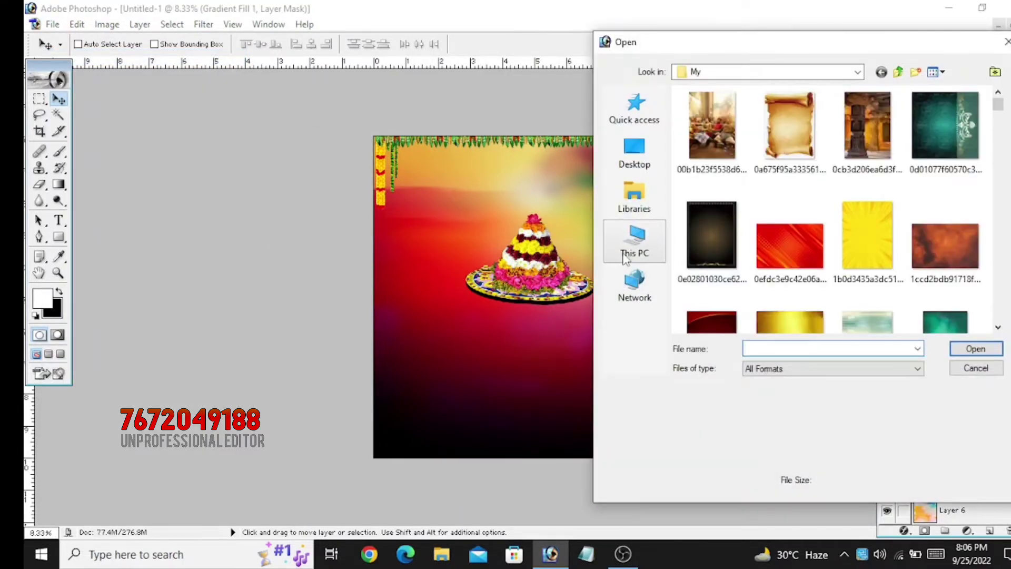
left_click(635, 242)
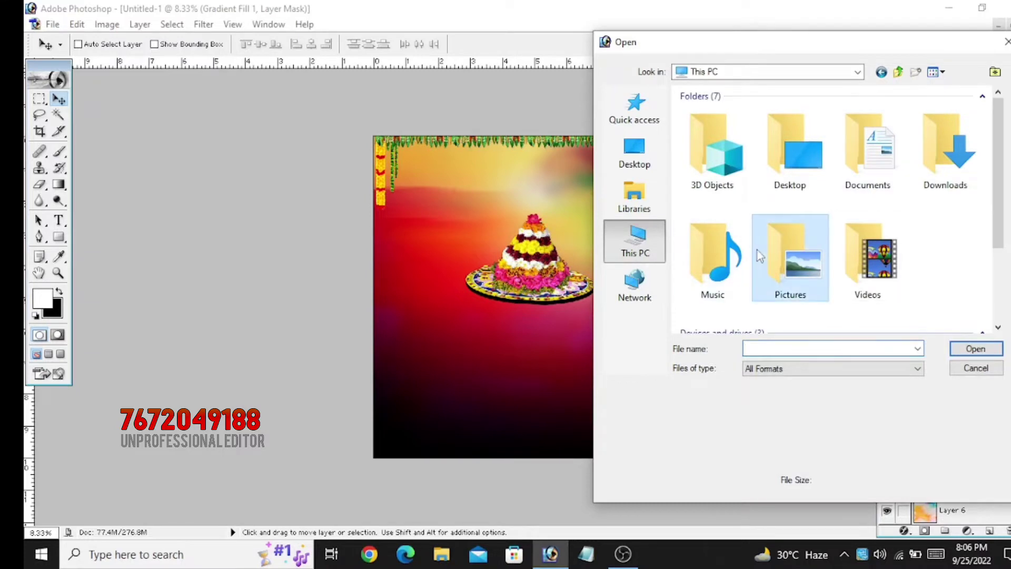
double_click(757, 251)
double_click(739, 142)
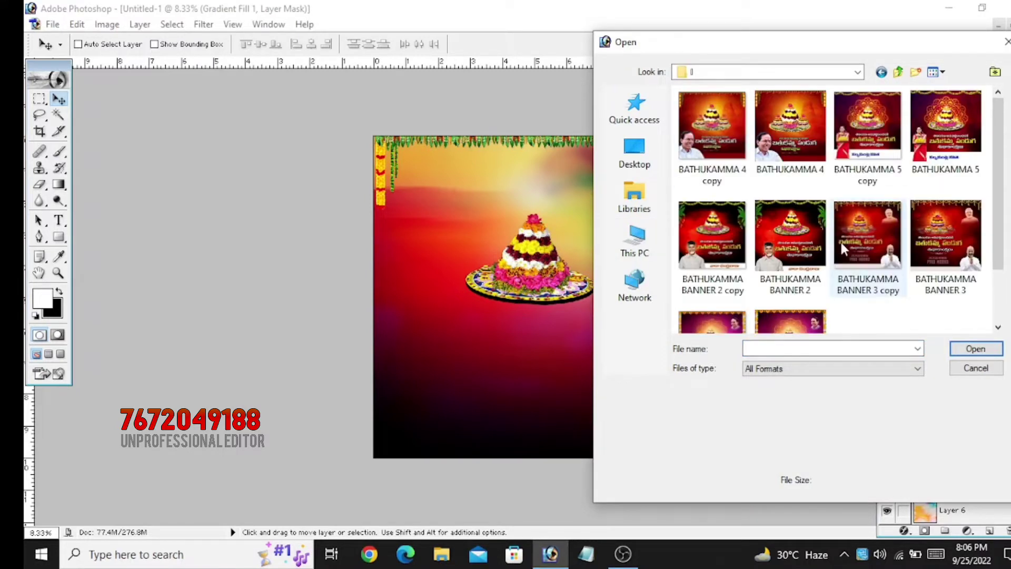
scroll(797, 279, "down", 2)
Step: Open BATHUKAMMA BANNER1.psd and select its Color Fill 3 layer
double_click(797, 279)
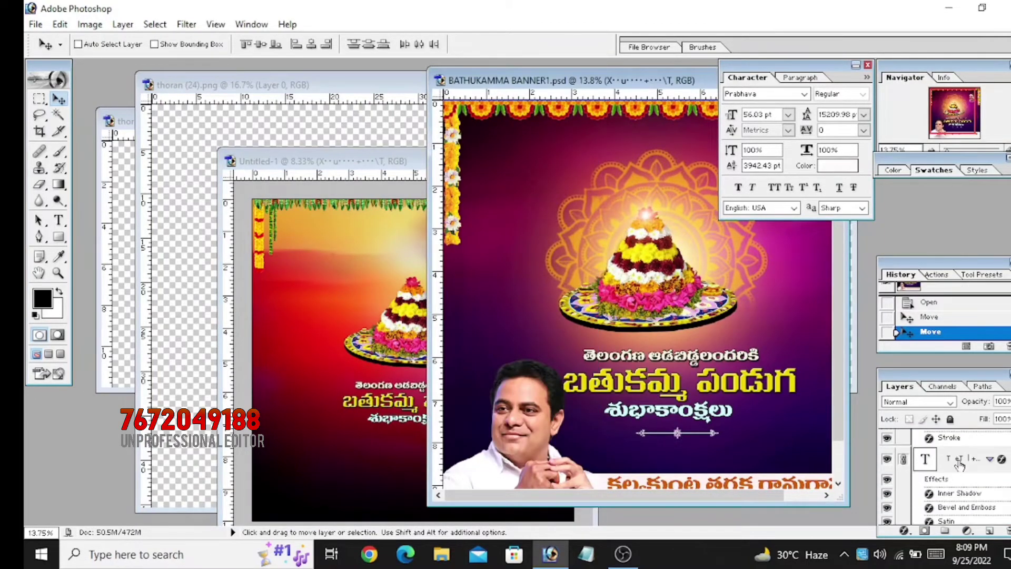
left_click(937, 454)
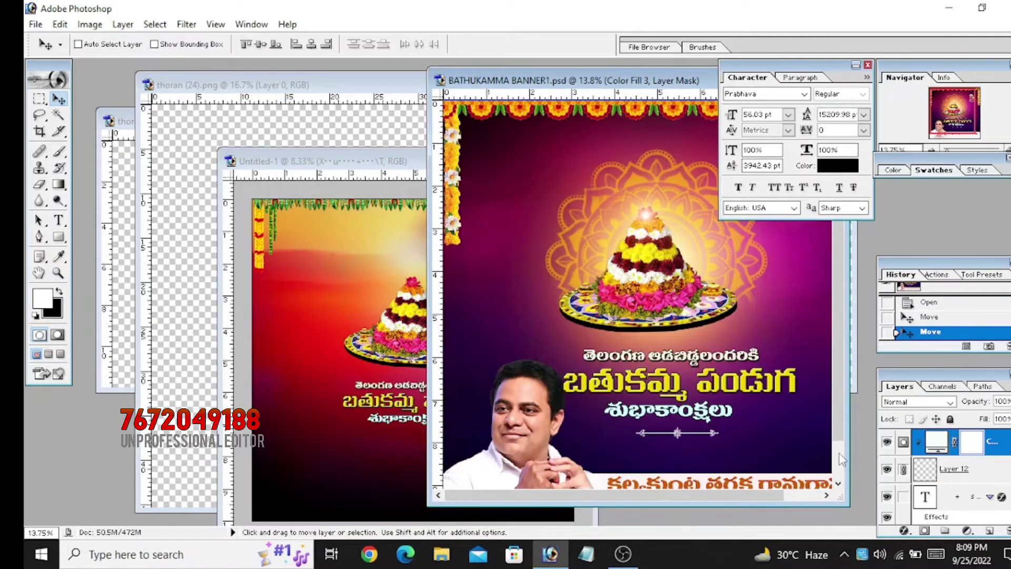
mouse_move(868, 475)
left_mouse_down()
mouse_move(391, 485)
mouse_move(401, 446)
left_mouse_up()
key("ctrl+0")
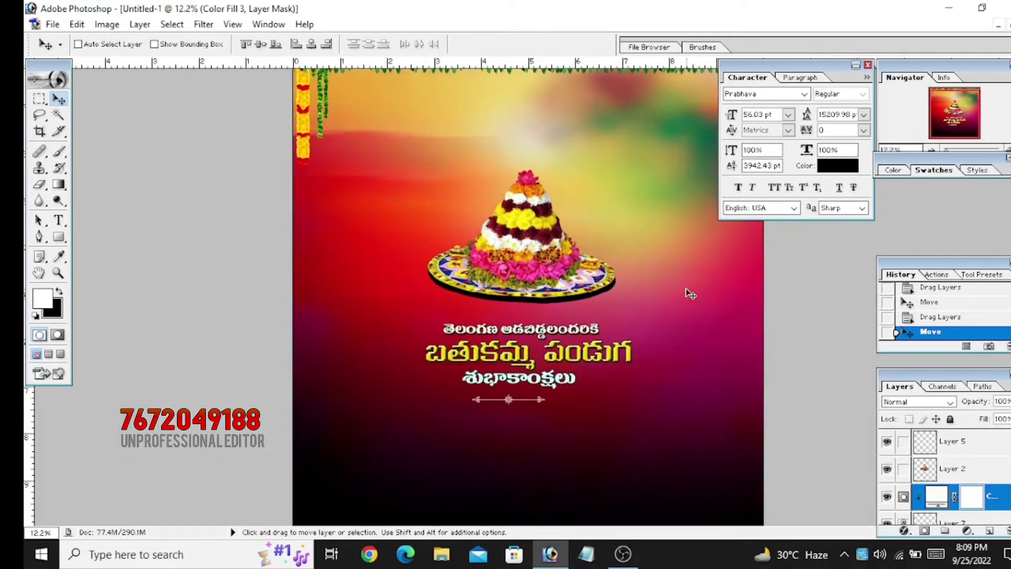
key("ctrl+t")
left_click_drag(581, 424, 569, 421)
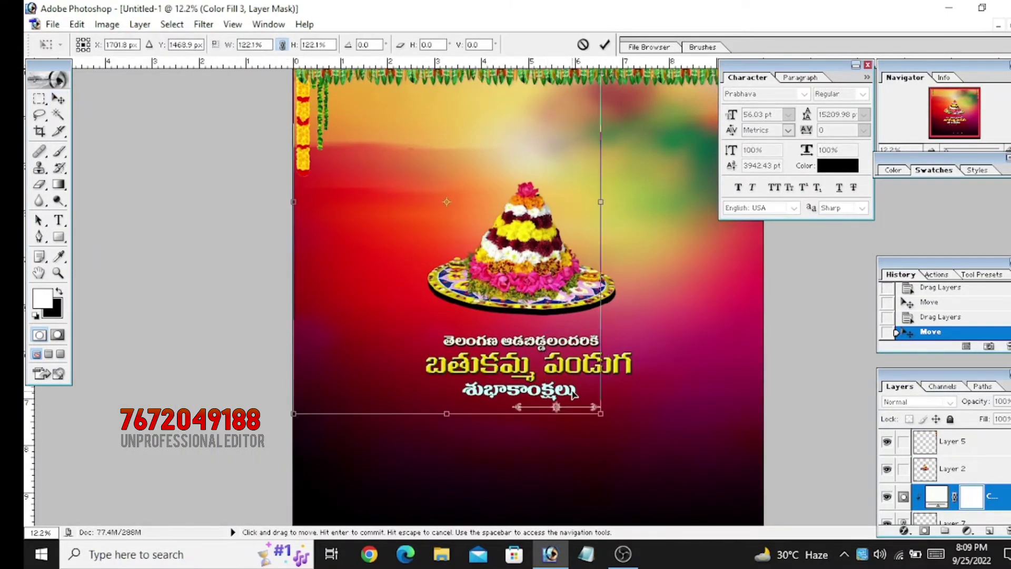
key("Return")
left_click(537, 390, "ctrl")
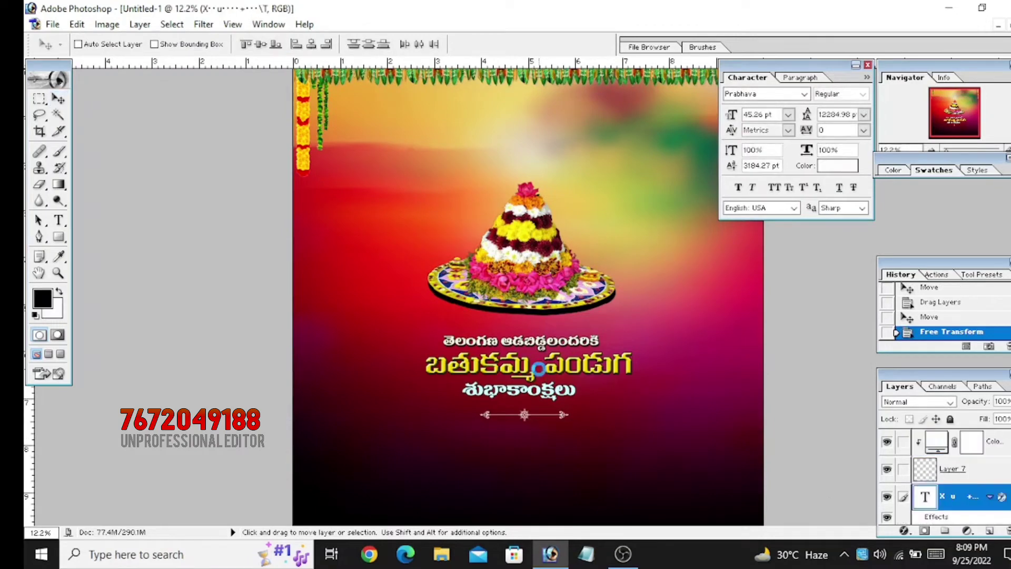
key("ctrl+t")
left_click_drag(632, 395, 665, 429)
key("Return")
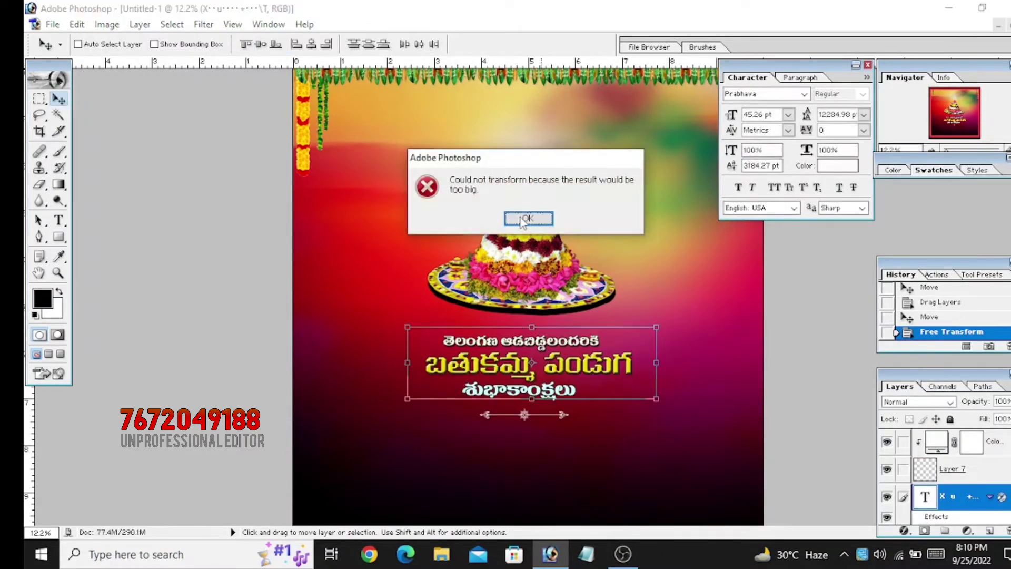
key("Return")
left_click_drag(633, 394, 679, 429)
key("Return")
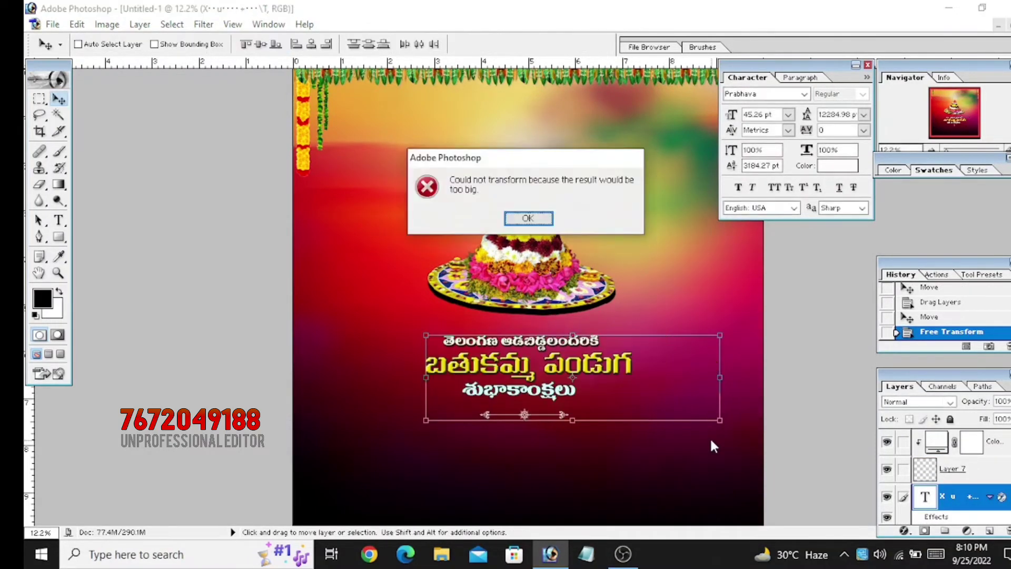
key("Return")
key("Escape")
left_click(53, 25)
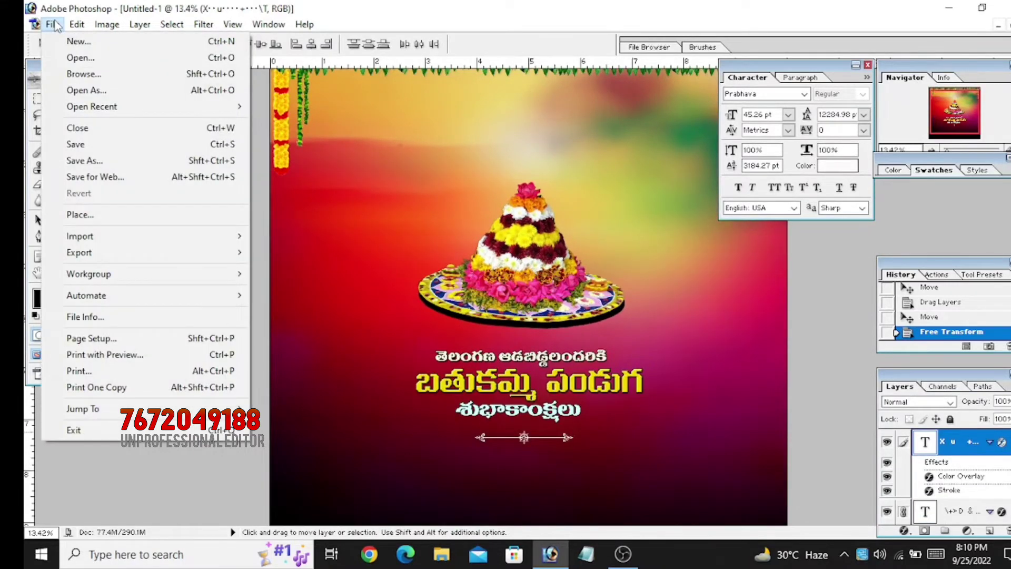
Step: Browse Local Disk (D:) to the woman's folder and open her SeekPng portrait photo
left_click(80, 58)
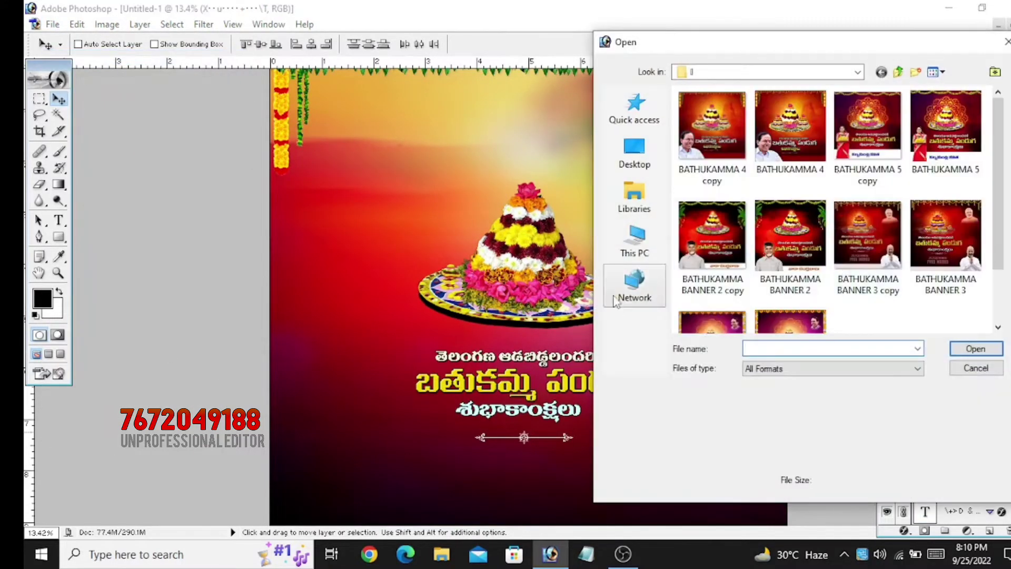
left_click(634, 287)
left_click(635, 242)
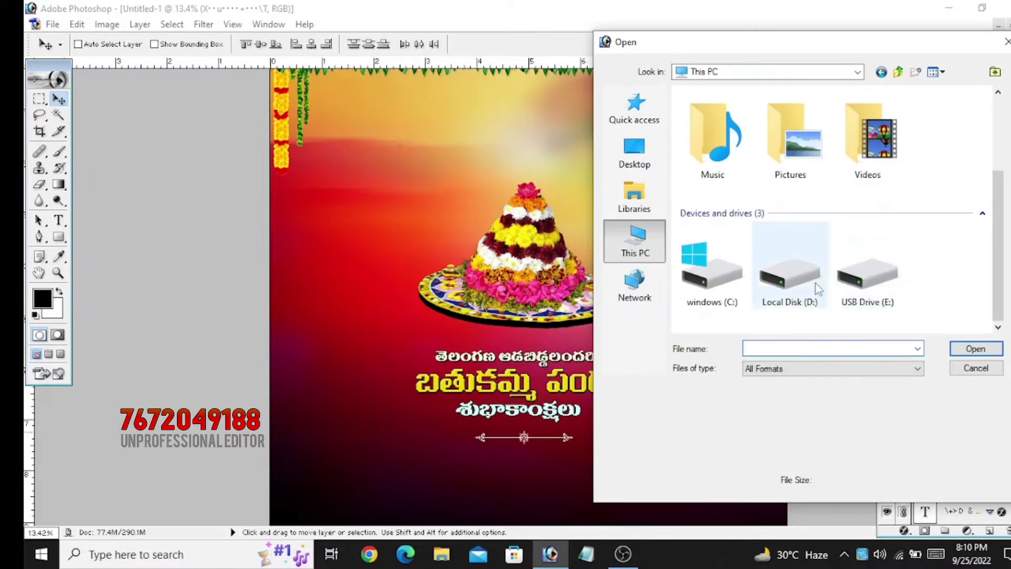
double_click(868, 137)
left_click(881, 72)
double_click(795, 271)
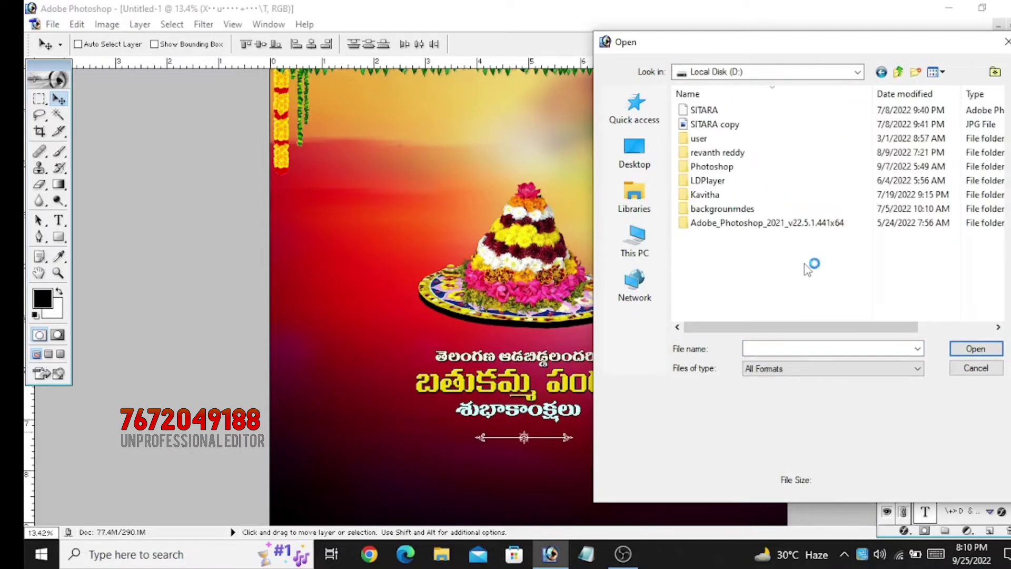
double_click(814, 195)
scroll(842, 247, "down", 2)
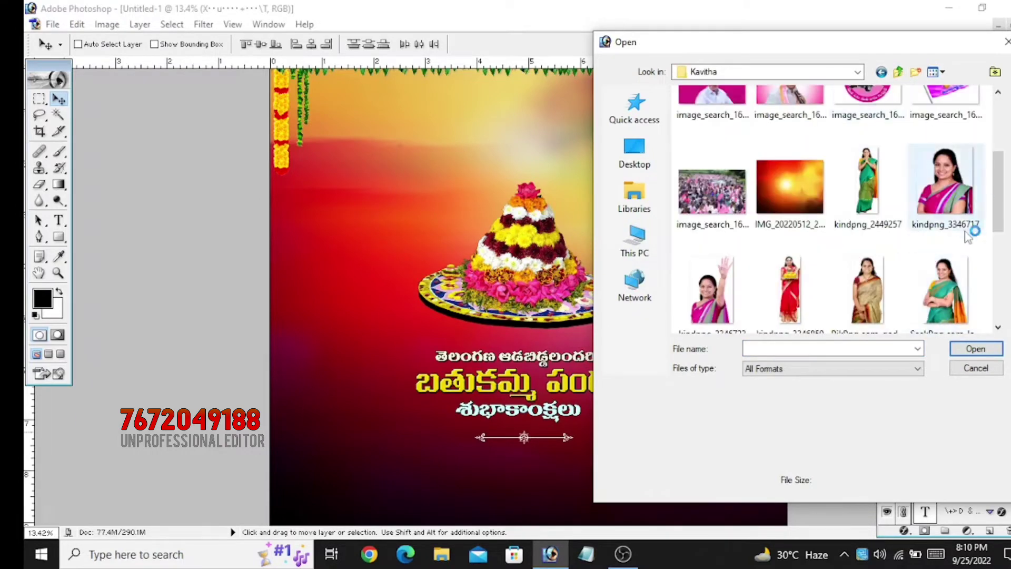
double_click(968, 237)
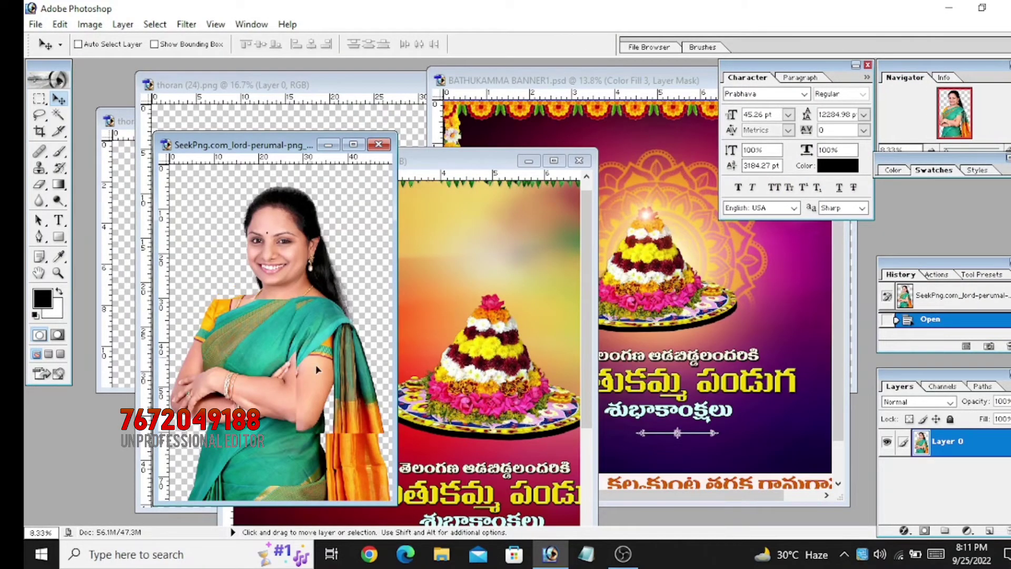
Step: Drag the woman's photo into Untitled-1, shrink it to about half, and place it lower-left
left_click_drag(315, 364, 454, 444)
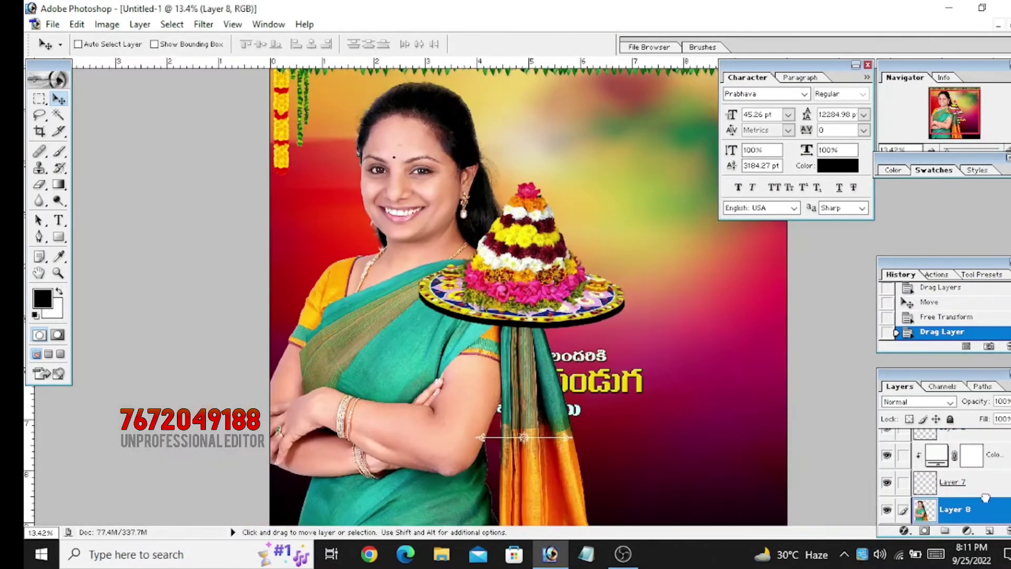
key("ctrl+t")
key("ctrl+minus")
key("ctrl+minus")
key("ctrl+minus")
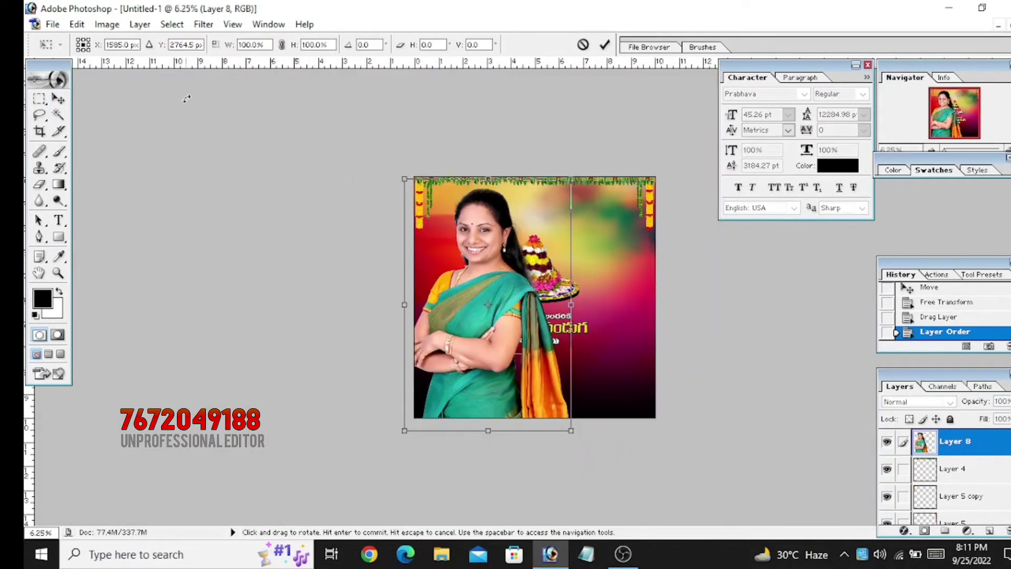
left_click_drag(404, 179, 483, 299)
left_click_drag(504, 342, 435, 340)
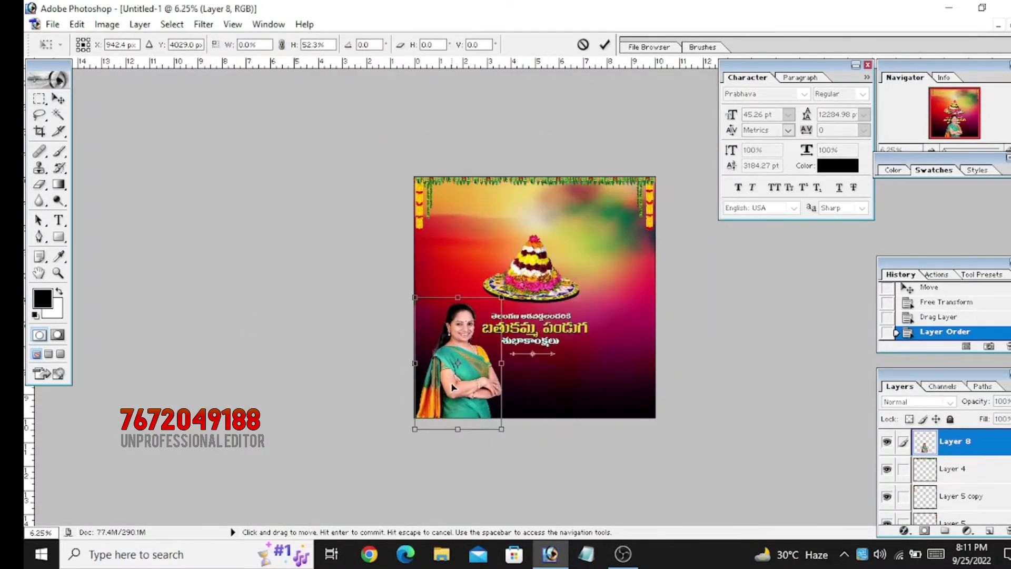
key("Return")
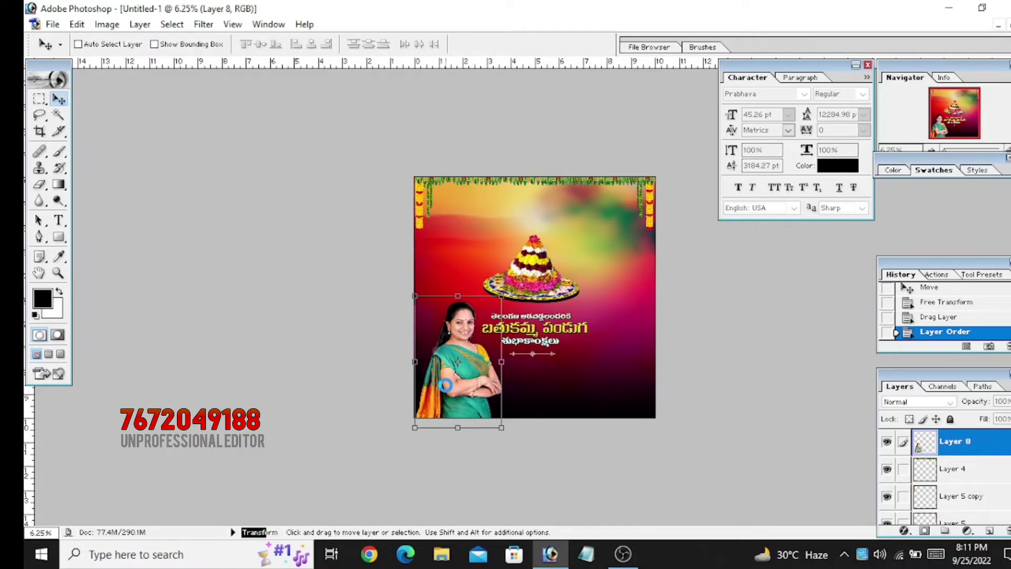
key("Return")
key("ctrl+plus")
key("ctrl+plus")
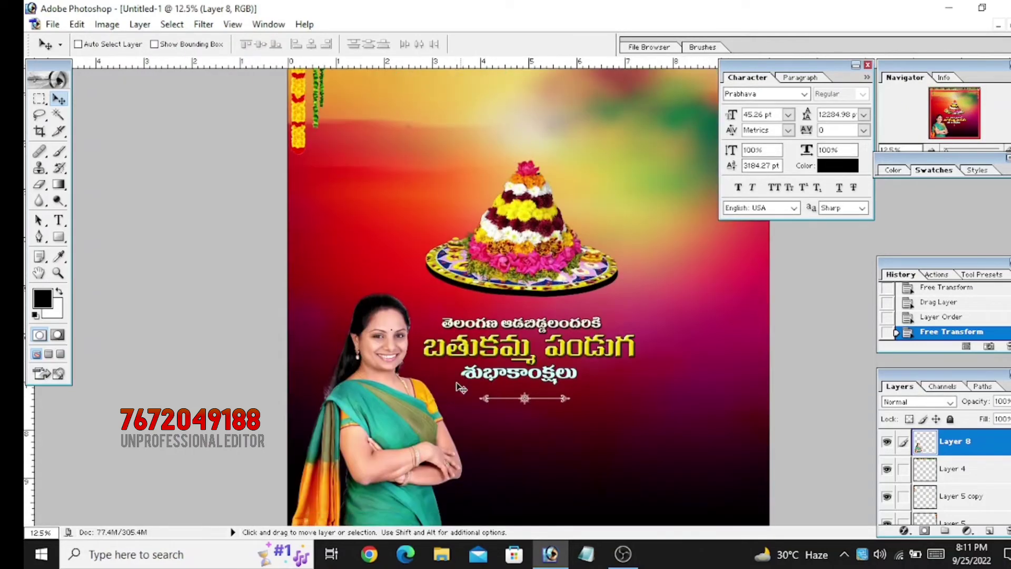
Step: Select the poster's bottom band and fill it with a white Solid Color fill layer
key("m")
left_click_drag(288, 488, 608, 524)
right_click(305, 201)
left_click(340, 211)
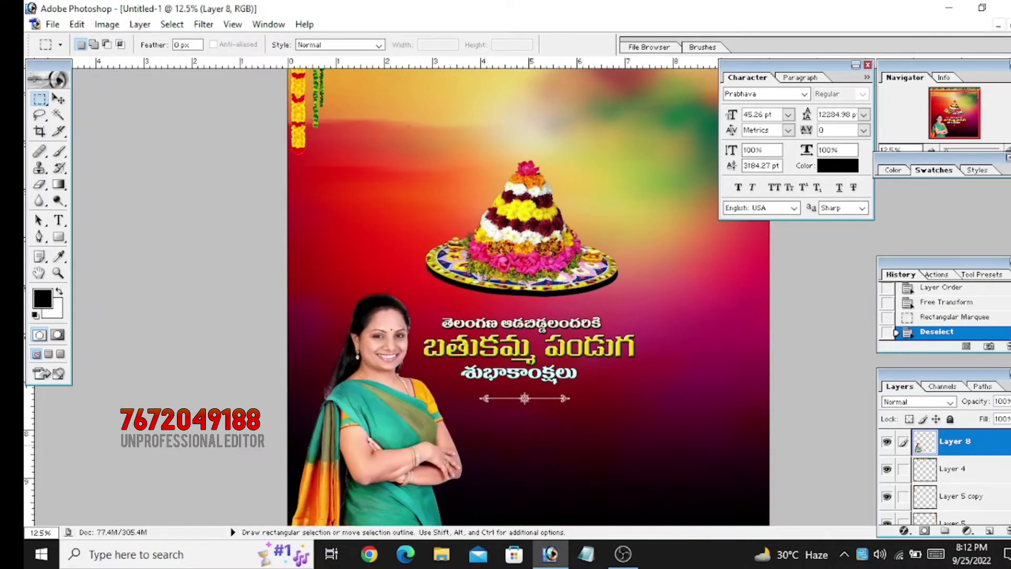
left_click_drag(289, 450, 560, 516)
left_click(967, 530)
left_click(926, 291)
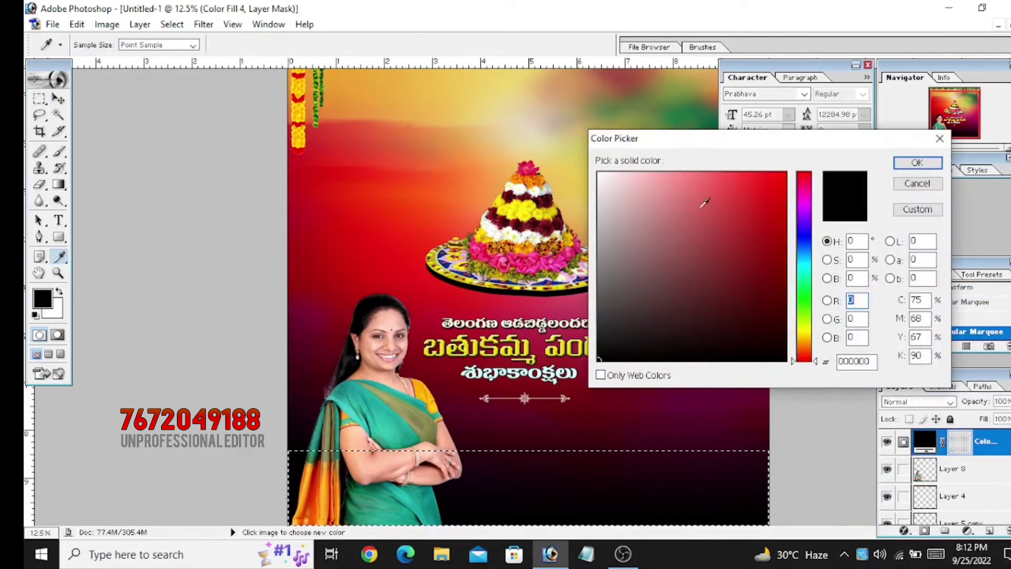
left_click(917, 162)
Step: Move the white fill layer below the woman's photo and shorten its top edge
left_click_drag(976, 441, 992, 520)
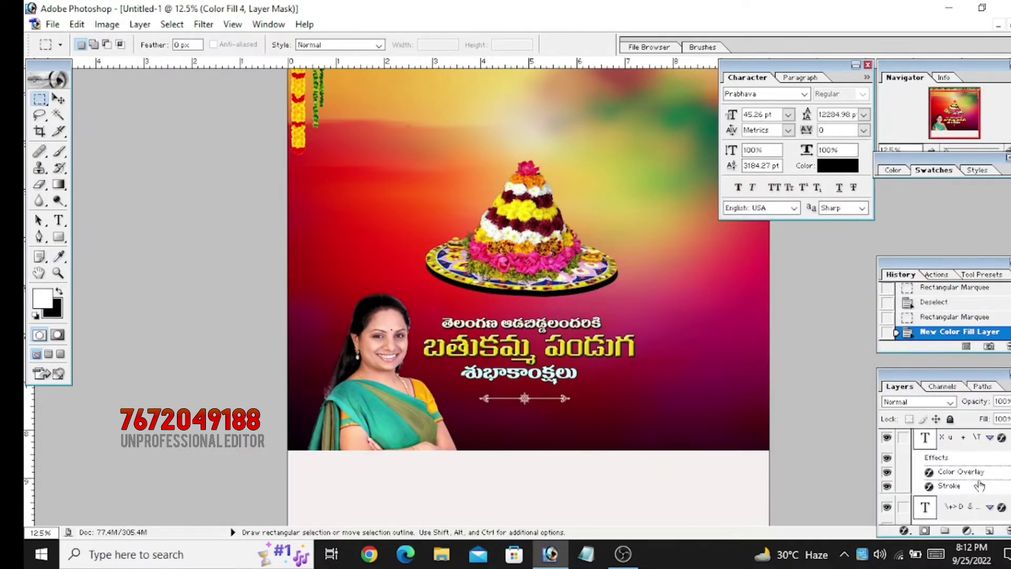
left_click(58, 98)
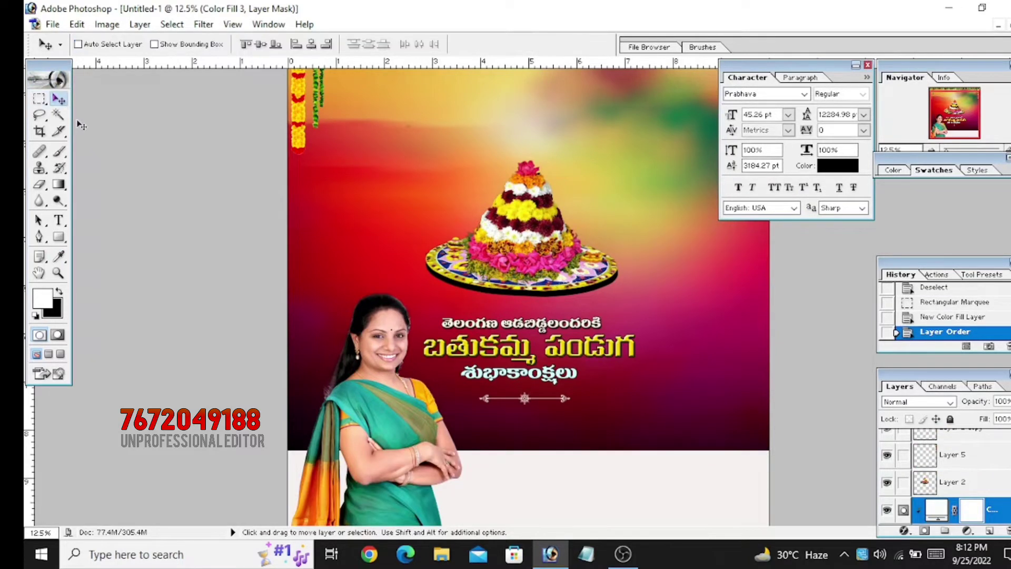
key("ctrl+t")
key("Return")
key("ctrl+t")
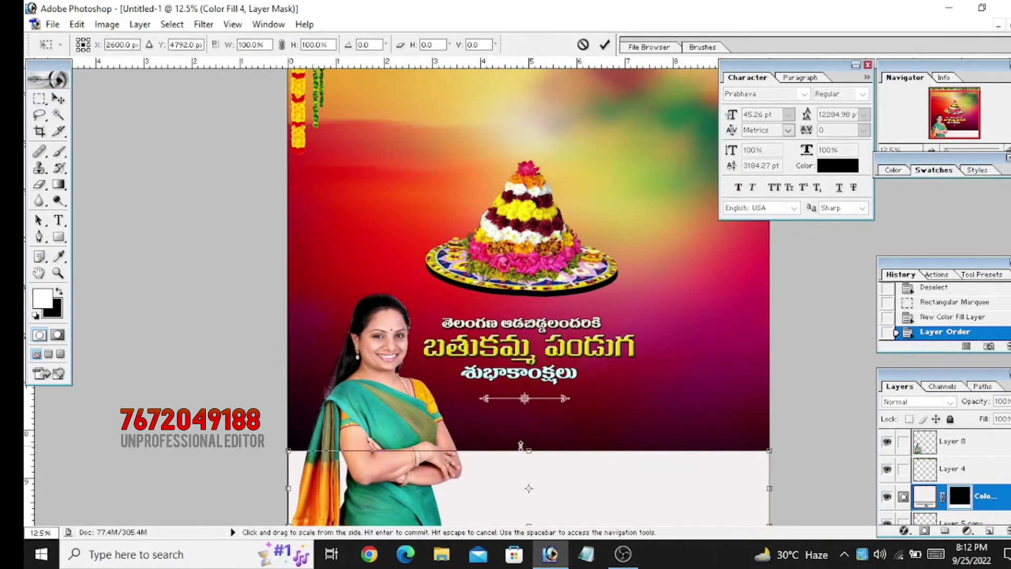
left_click_drag(528, 450, 536, 488)
key("Return")
key("t")
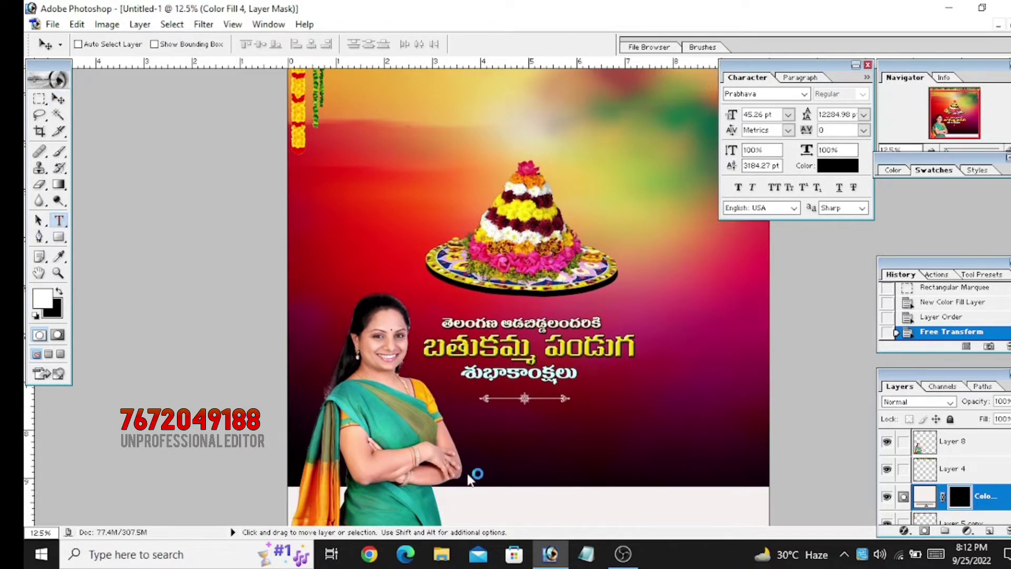
left_click(499, 508)
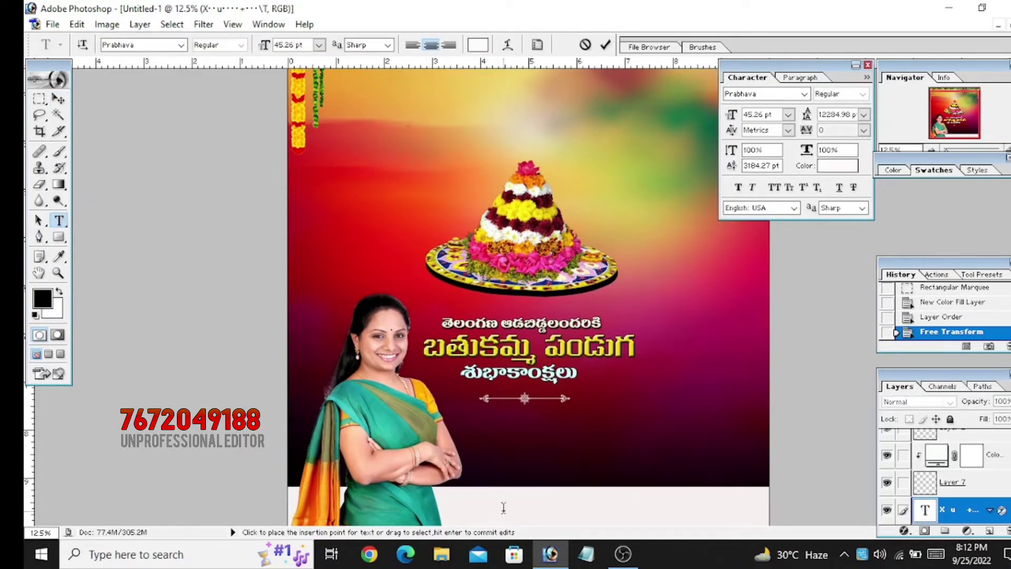
Step: Type the woman's name in yellow, set it in Principality, and scale it down
key("ctrl+Return")
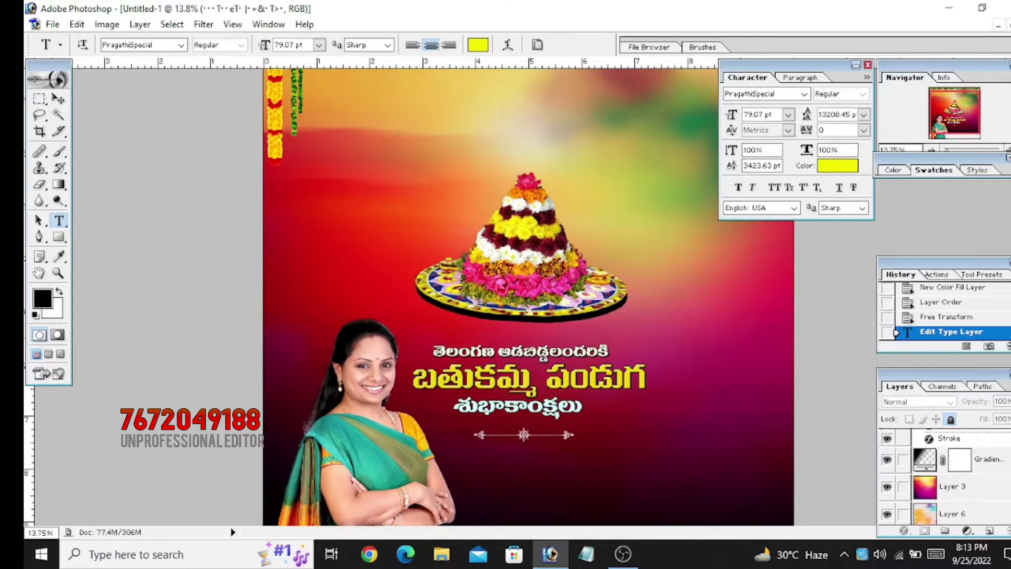
left_click(435, 174)
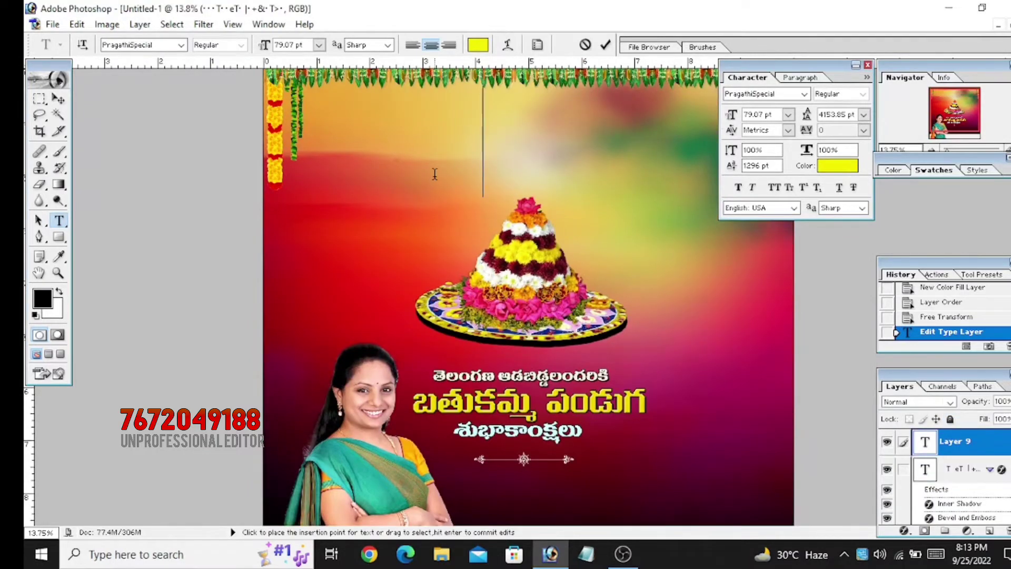
left_click(181, 45)
left_click(174, 152)
left_click(58, 99)
key("ctrl+t")
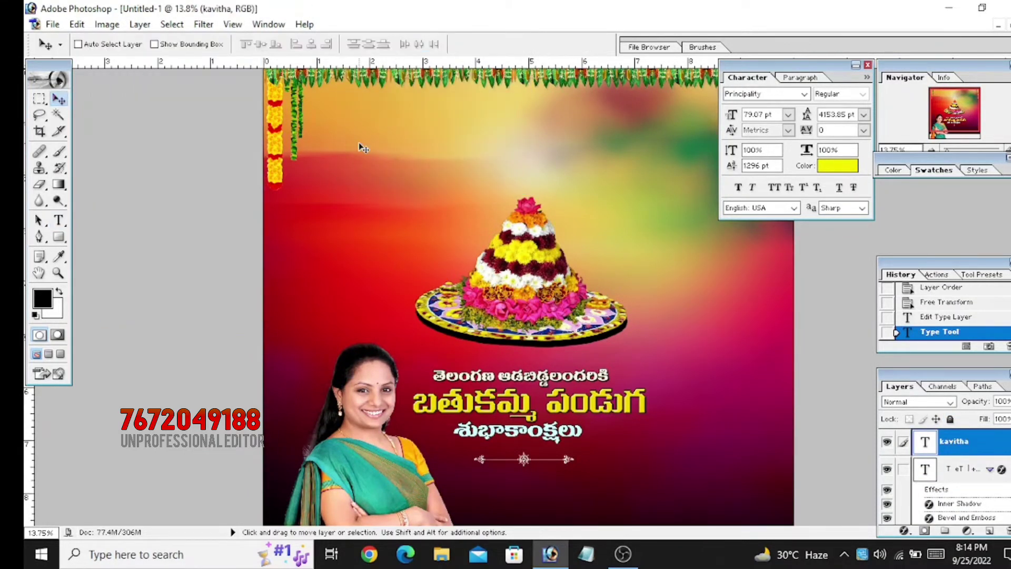
key("ctrl+minus")
key("ctrl+minus")
key("ctrl+minus")
left_click_drag(564, 238, 579, 339)
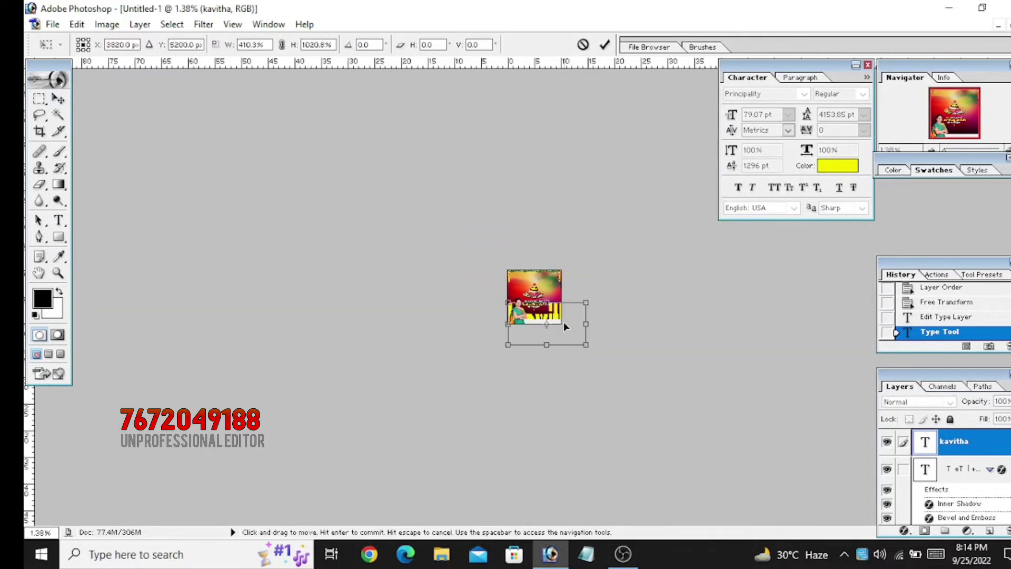
key("Return")
key("ctrl+plus")
key("ctrl+plus")
key("ctrl+plus")
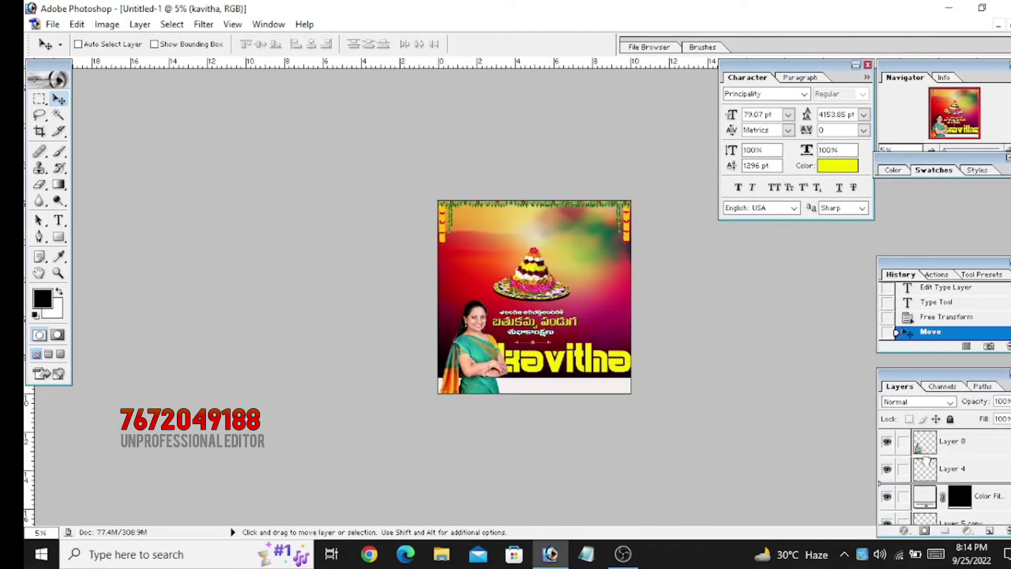
Step: Move the name layer to the top, shrink it to fit, and slide it right along the white strip
left_click_drag(940, 496, 940, 451)
key("ctrl+t")
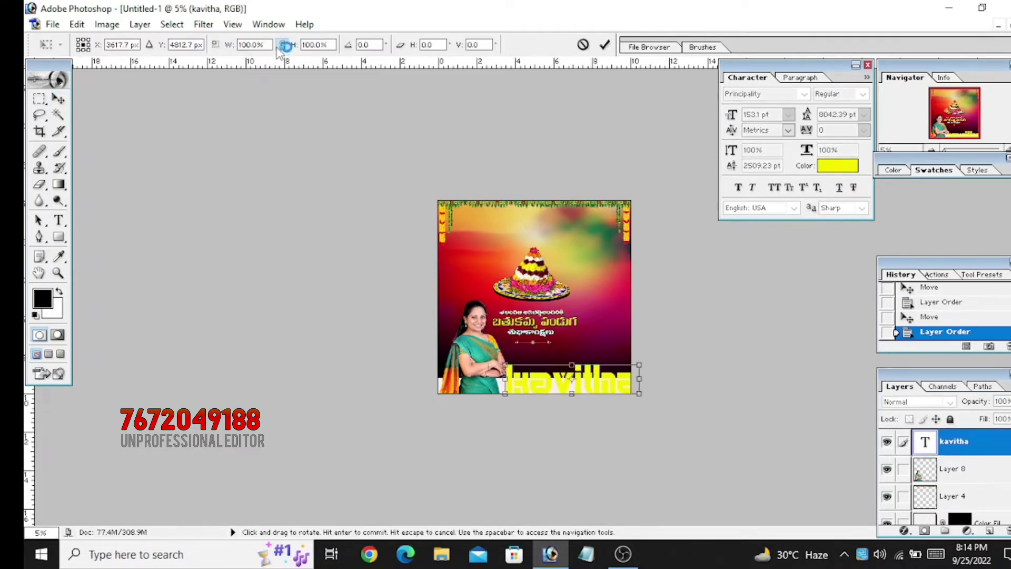
left_click_drag(641, 363, 576, 378)
key("Return")
key("ctrl+0")
left_click_drag(688, 519, 735, 520)
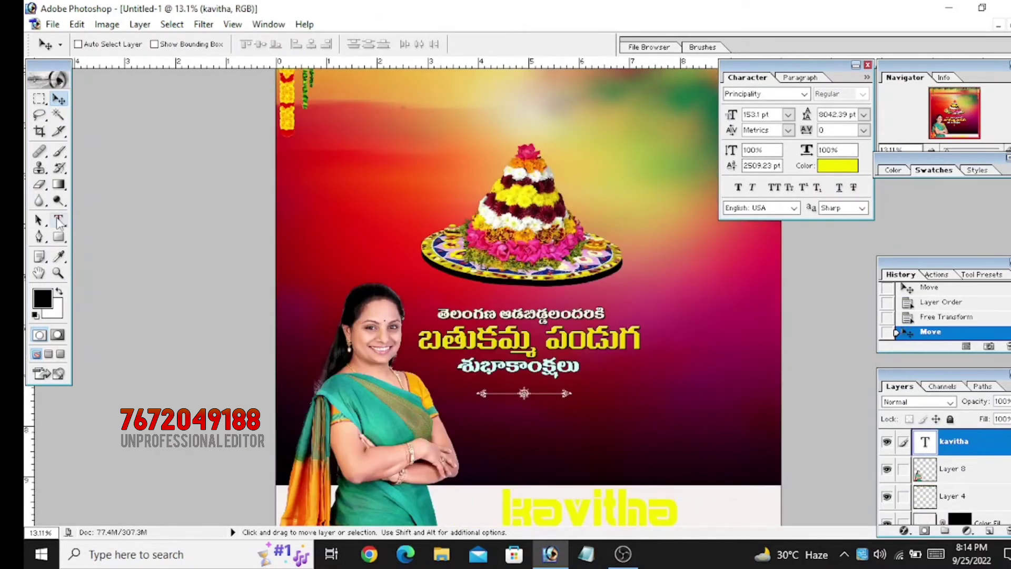
Step: Select all the name text and preview fonts such as Quixotic and Rainy Wind
key("t")
key("ctrl+a")
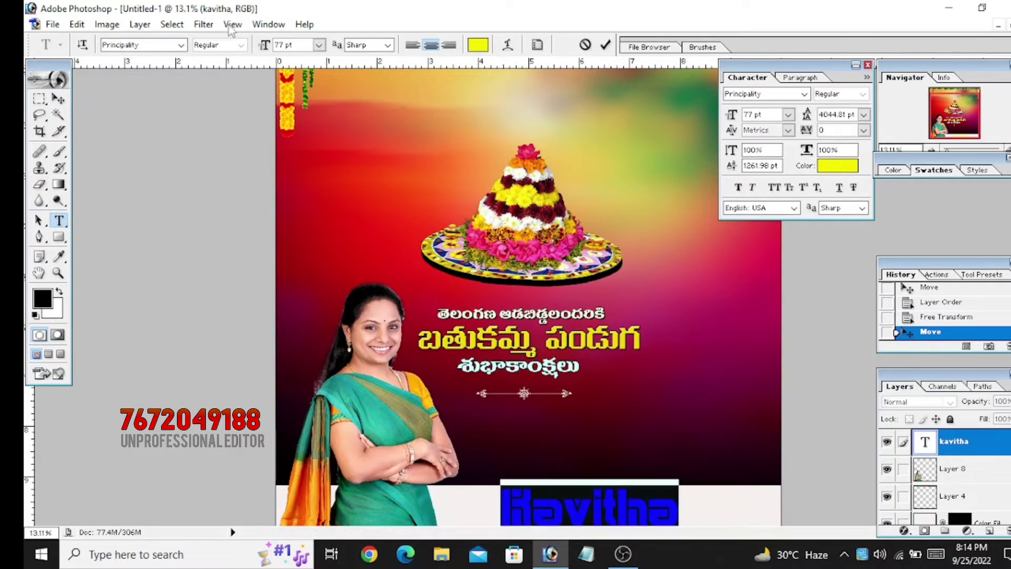
left_click(181, 45)
left_click(122, 182)
left_click(181, 45)
left_click(147, 262)
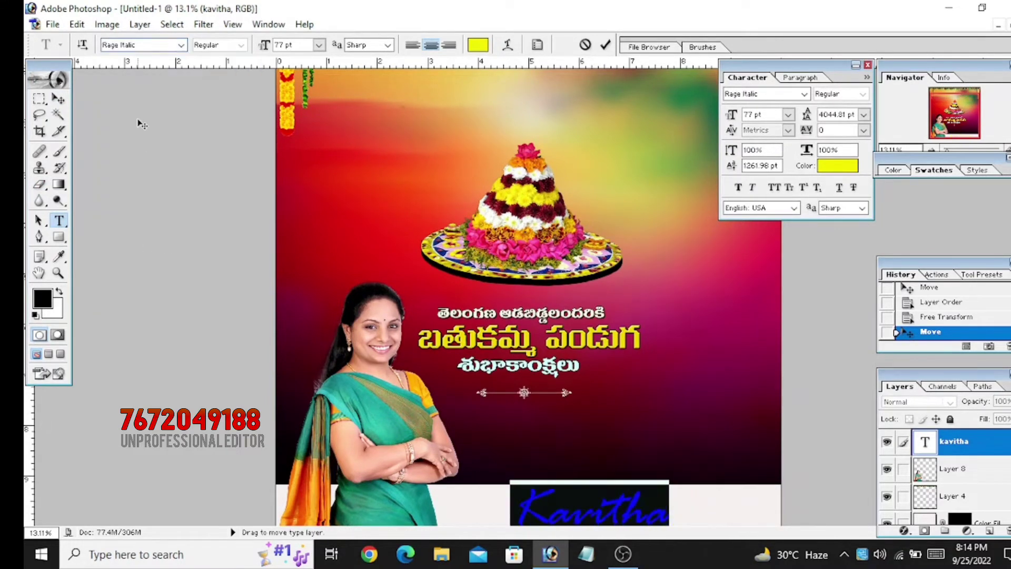
left_click(181, 45)
left_click(121, 306)
Step: Try a few more fonts, settle on OCR-A BT for the name, and commit it
left_click(181, 45)
left_click(151, 120)
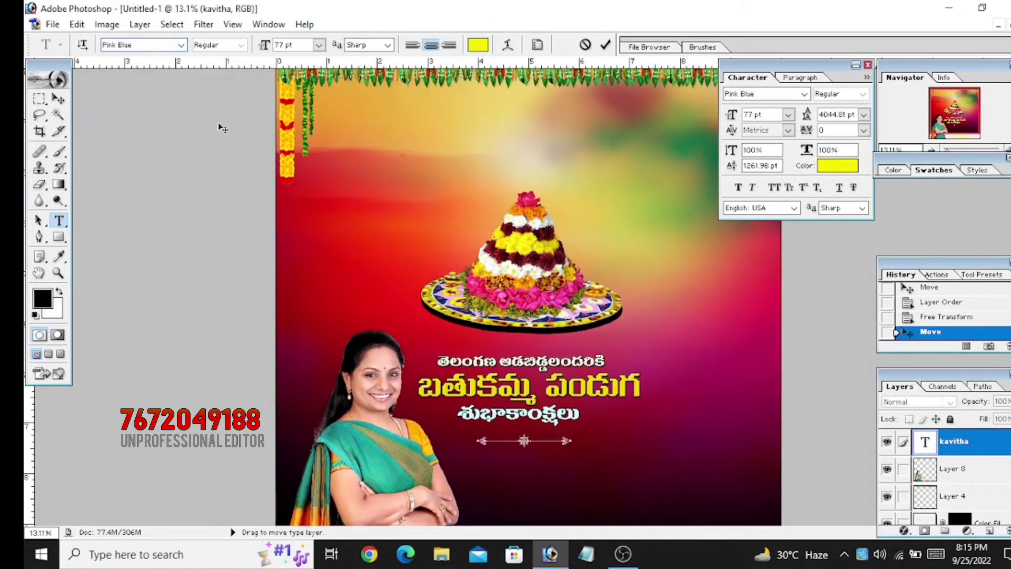
left_click(181, 44)
left_click(137, 71)
left_click(181, 44)
left_click(156, 79)
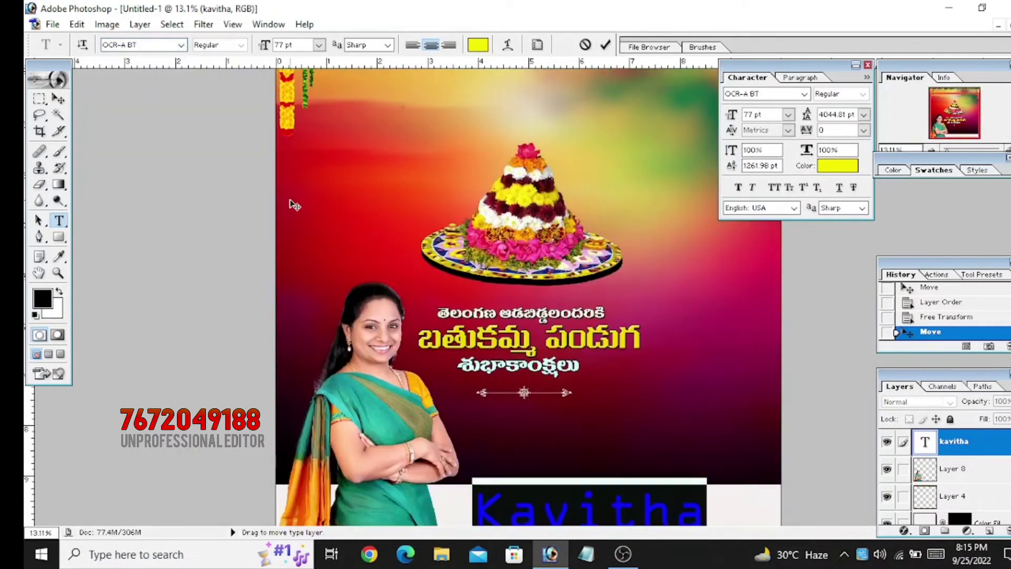
left_click(58, 98)
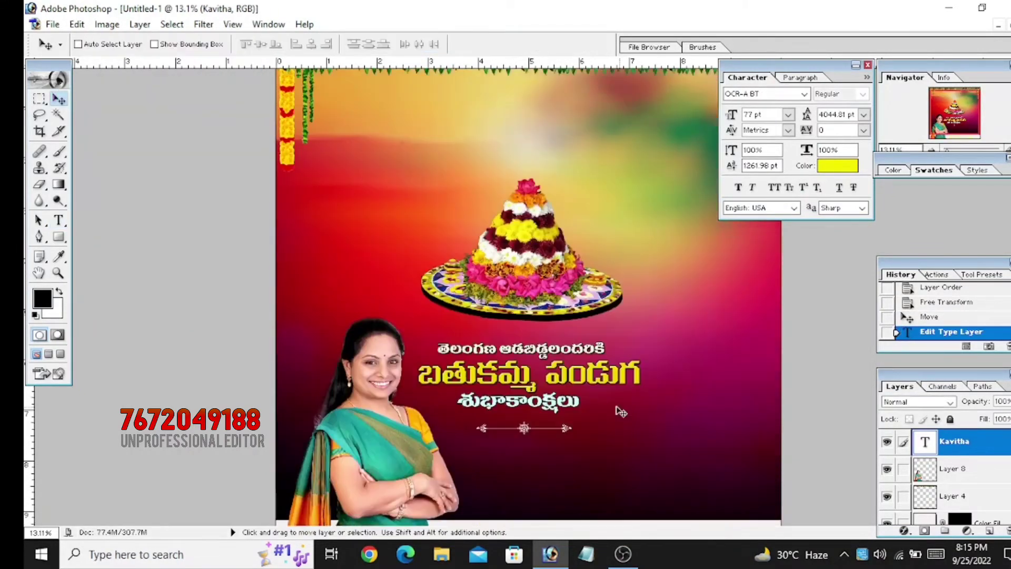
key("ctrl+t")
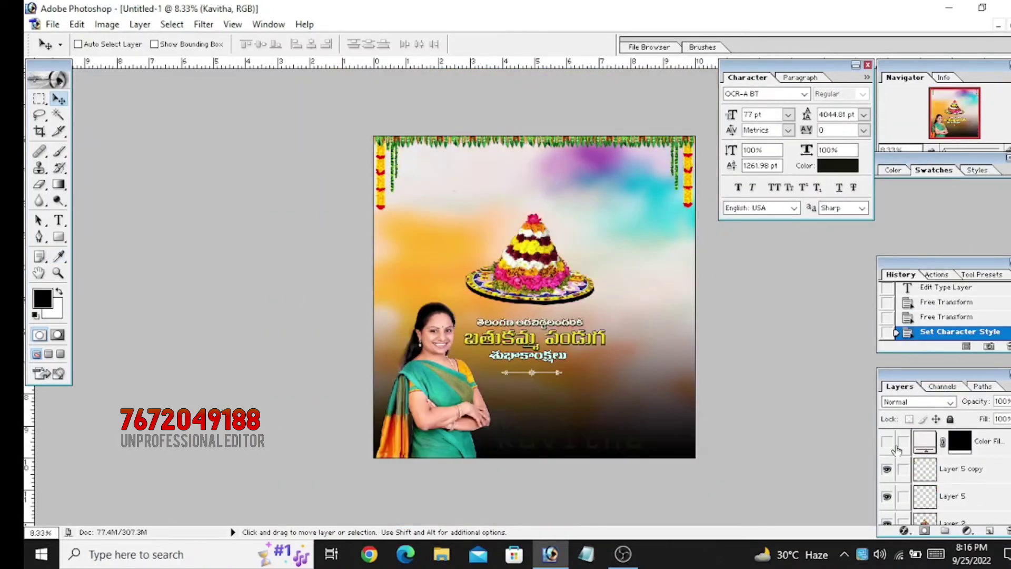
Step: Open the golden glow light image and enlarge the flower stack layer on the poster
left_click(53, 24)
left_click(74, 168)
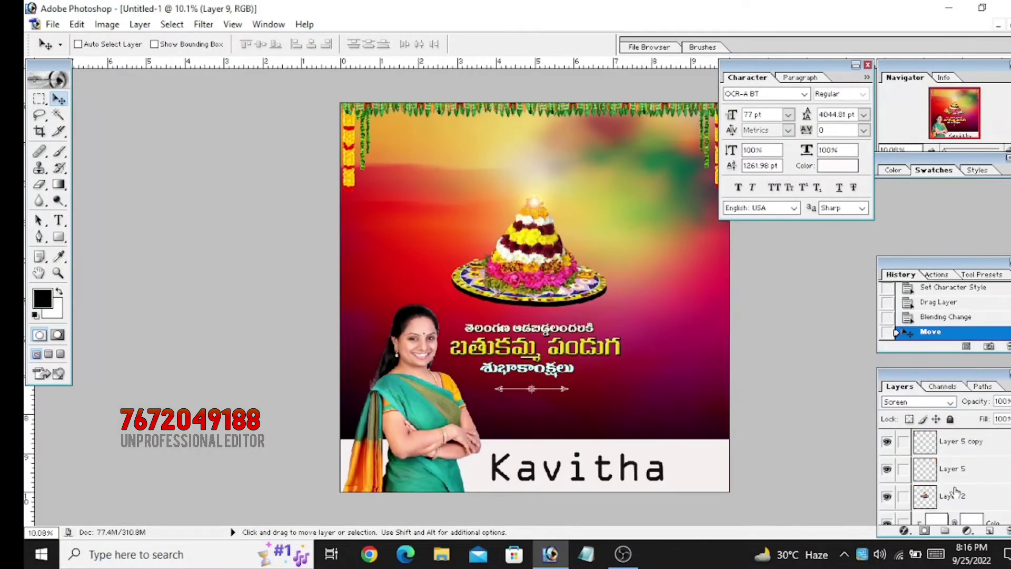
left_click(956, 492)
key("ctrl+t")
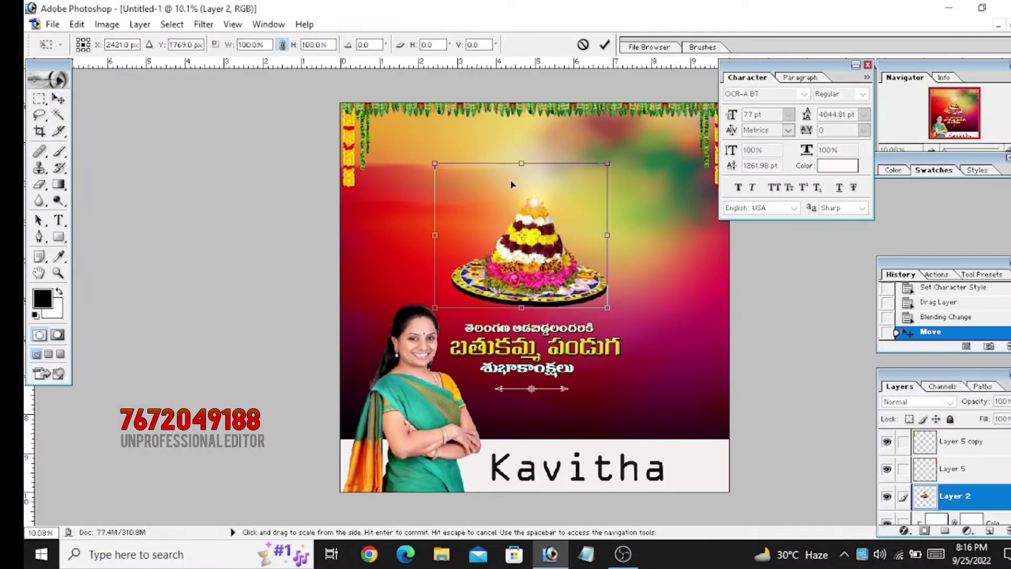
left_click_drag(610, 310, 656, 332)
key("Return")
Step: Duplicate the glow light, placing copies on the flower stack and beside the woman
left_click(922, 446)
key("ctrl+j")
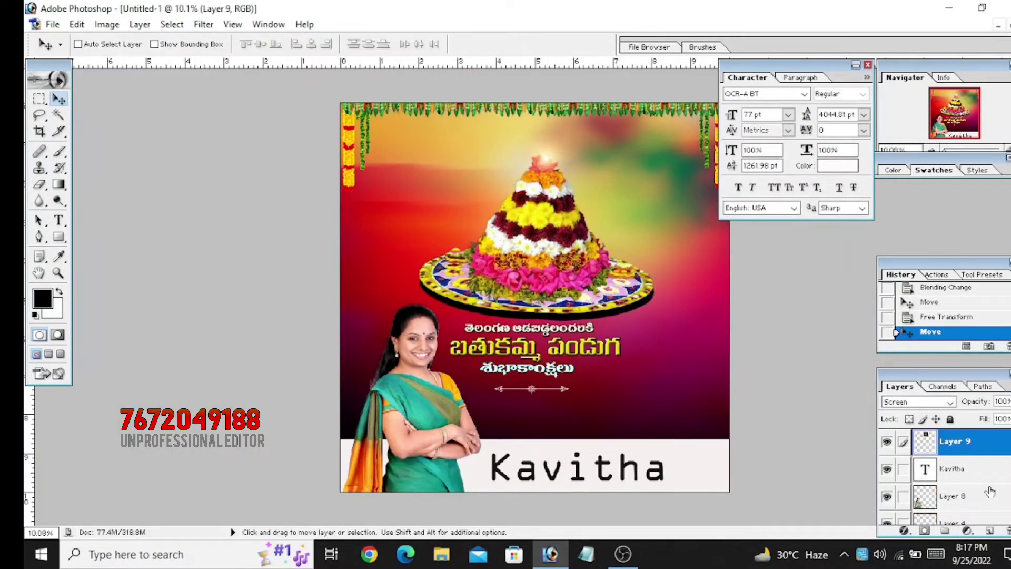
mouse_move(548, 158)
left_mouse_down()
mouse_move(490, 229)
mouse_move(585, 227)
mouse_move(441, 280)
left_mouse_up()
key("ctrl+j")
key("ctrl+j")
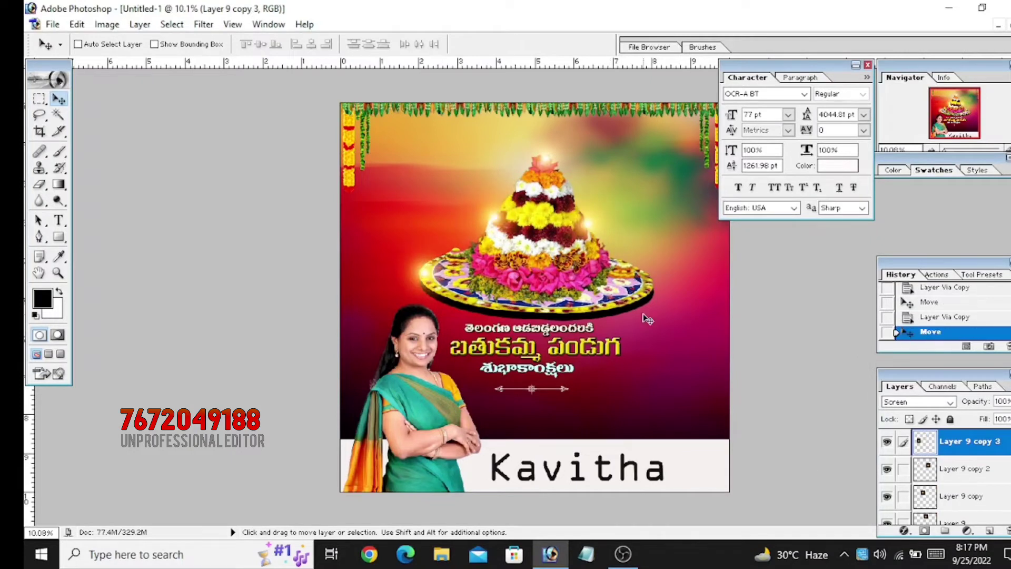
key("ctrl+j")
mouse_move(583, 279)
left_mouse_down()
mouse_move(650, 291)
mouse_move(529, 313)
left_mouse_up()
key("ctrl+j")
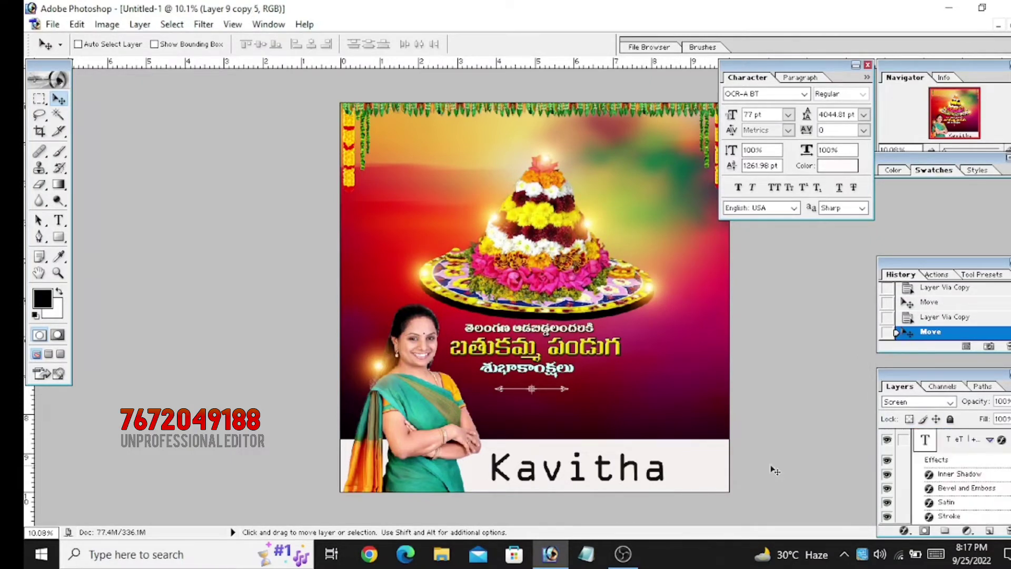
Step: Send the latest glow copy lower in the layer stack and enlarge it
key("ctrl+minus")
key("ctrl+shift+bracketleft")
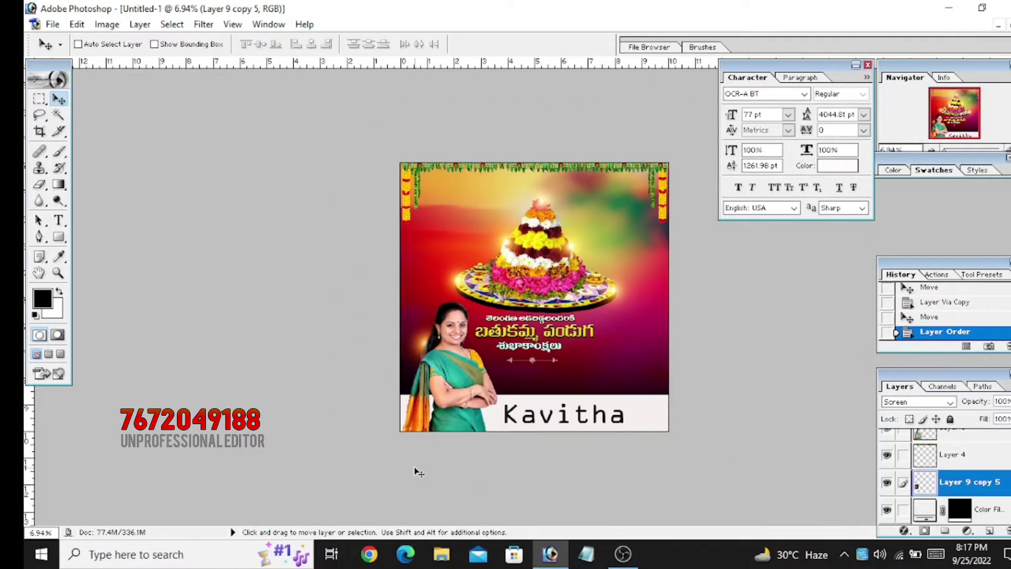
key("ctrl+t")
left_click_drag(421, 400, 416, 469)
key("Return")
key("ctrl+plus")
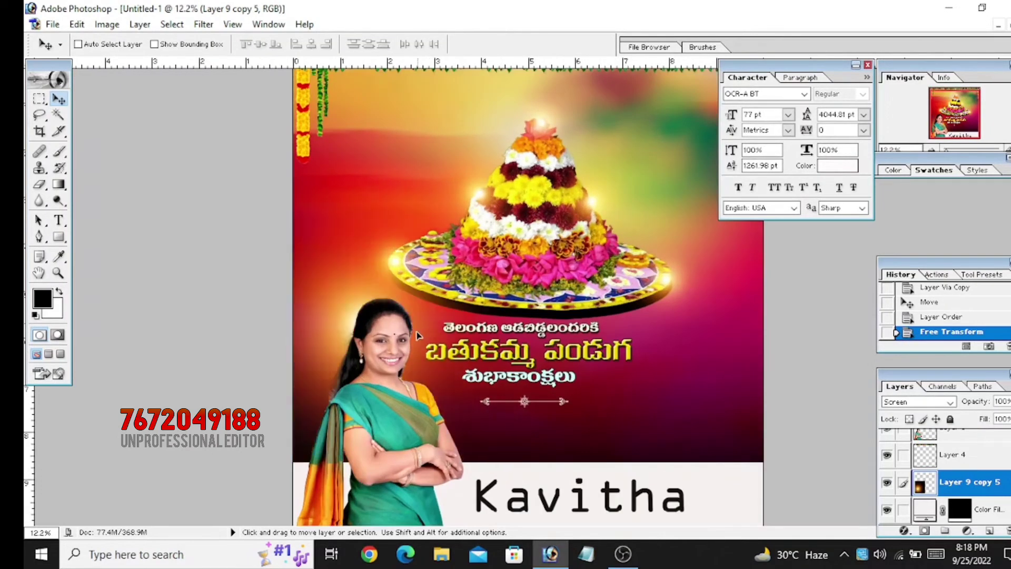
Step: Shift the Telugu greeting slightly right and down, dismissing the locked-layer warning
left_click_drag(416, 335, 431, 379)
scroll(939, 456, "up", 3)
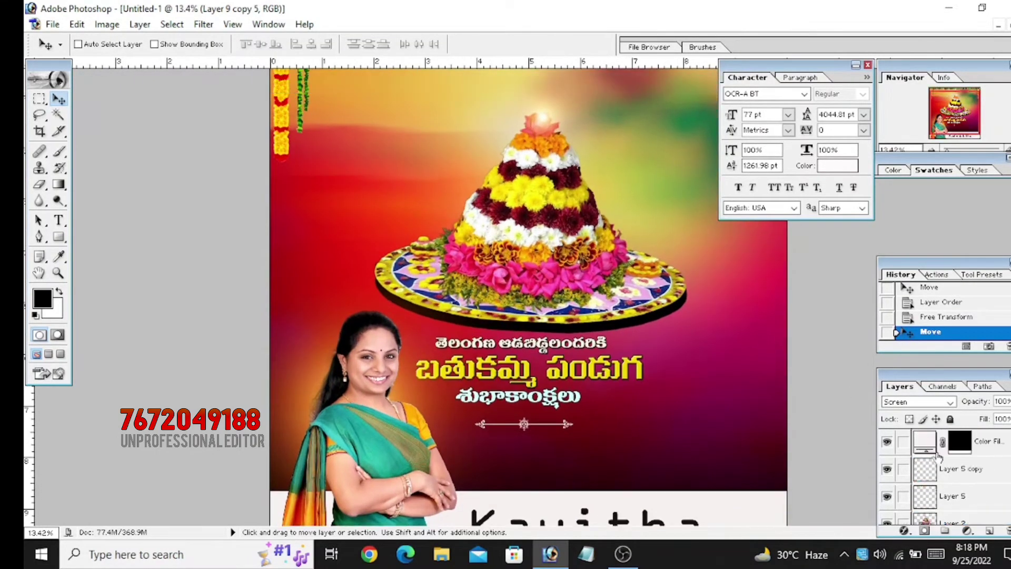
key("Return")
left_click_drag(521, 368, 561, 379)
key("ctrl+t")
key("Return")
scroll(938, 479, "down", 1)
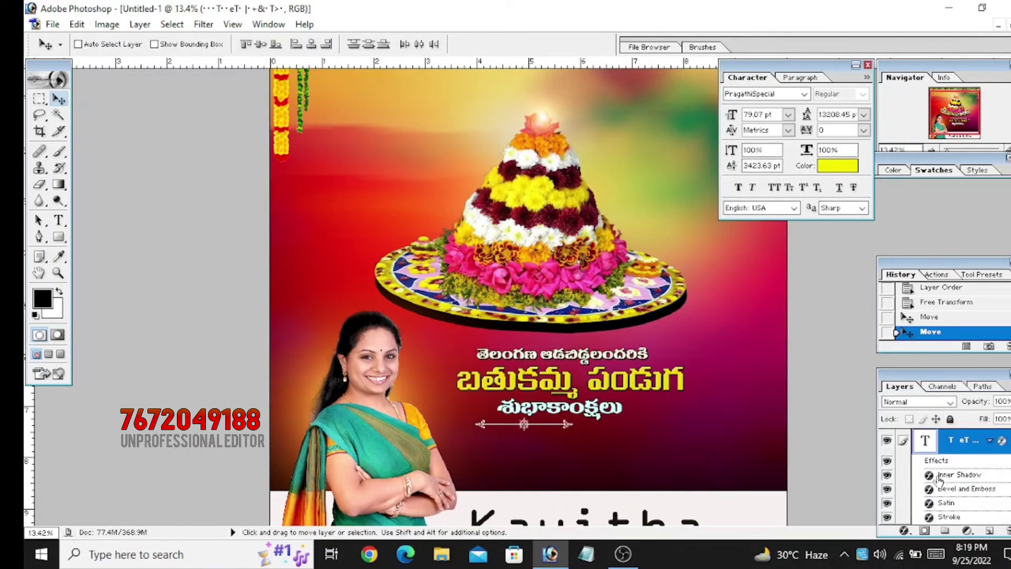
left_click(948, 492)
Step: Save the poster as the Photoshop file 'BATHUKAMMAA BANNER'
left_click(916, 401)
left_click(906, 289)
key("ctrl+s")
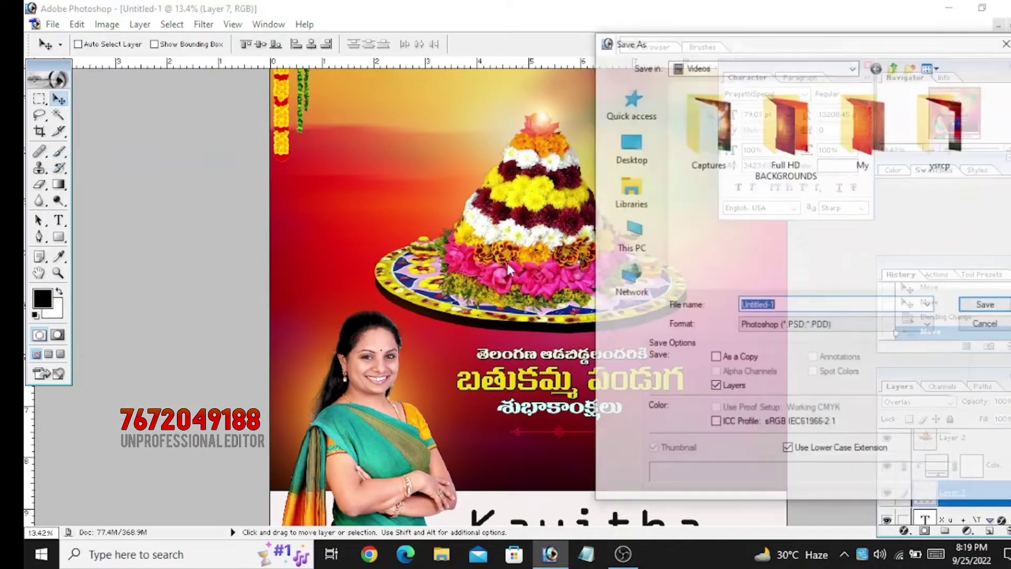
type("BATHUKAMMAA BA")
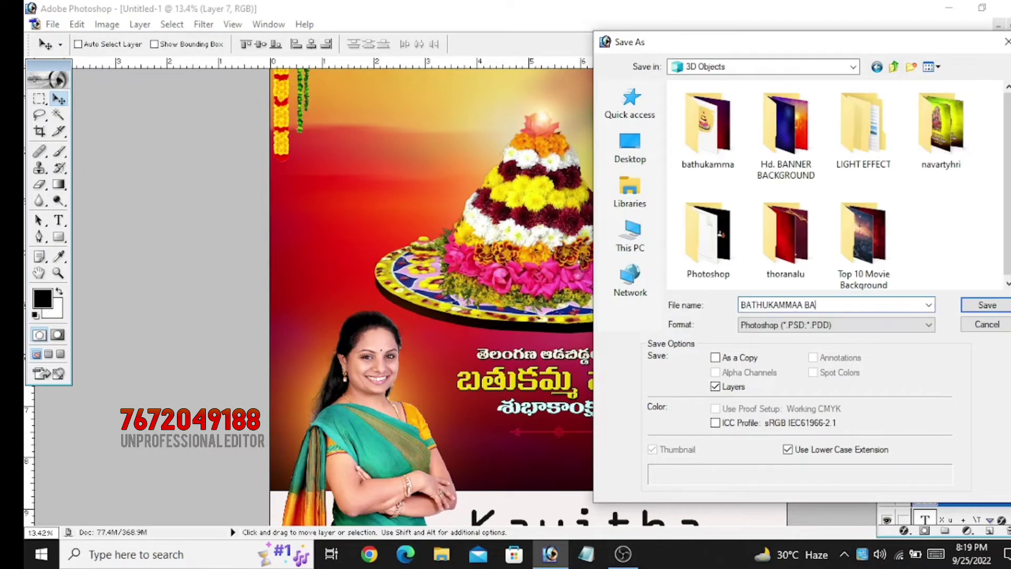
key("Return")
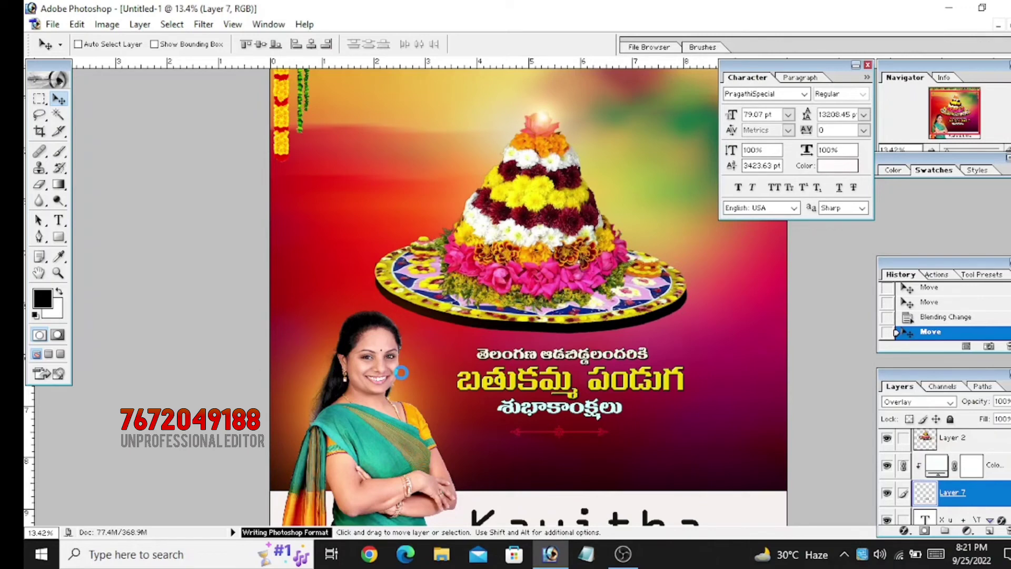
key("ctrl+minus")
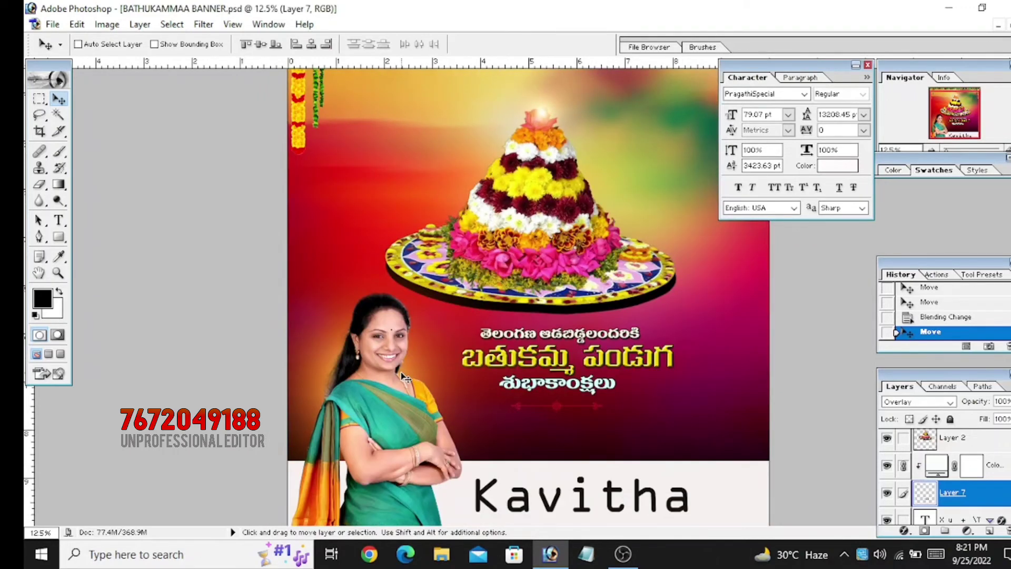
Step: Save a JPEG copy of the poster at Quality 12 Maximum, then stop the OBS recording
scroll(400, 371, "up", 1)
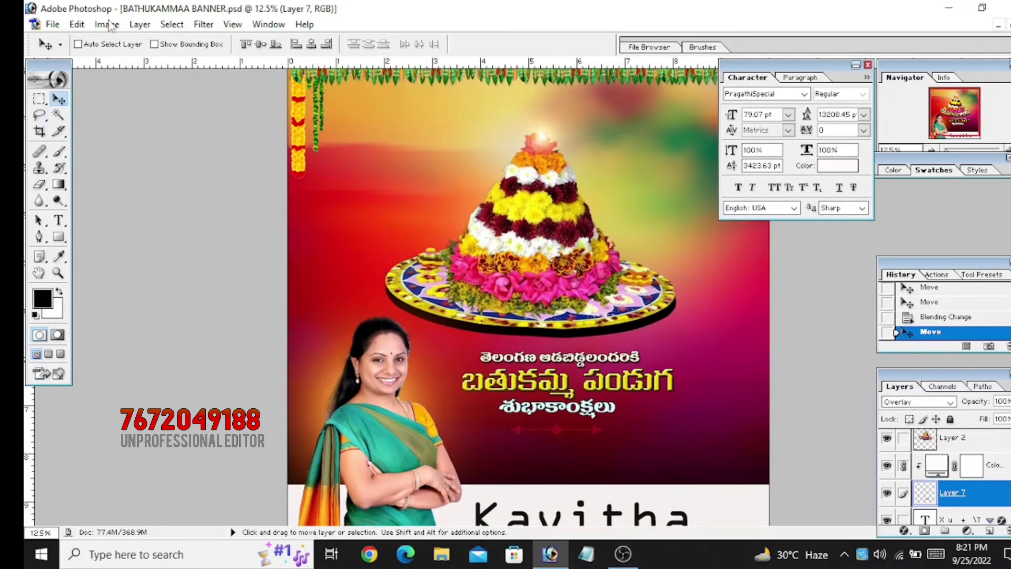
left_click(52, 24)
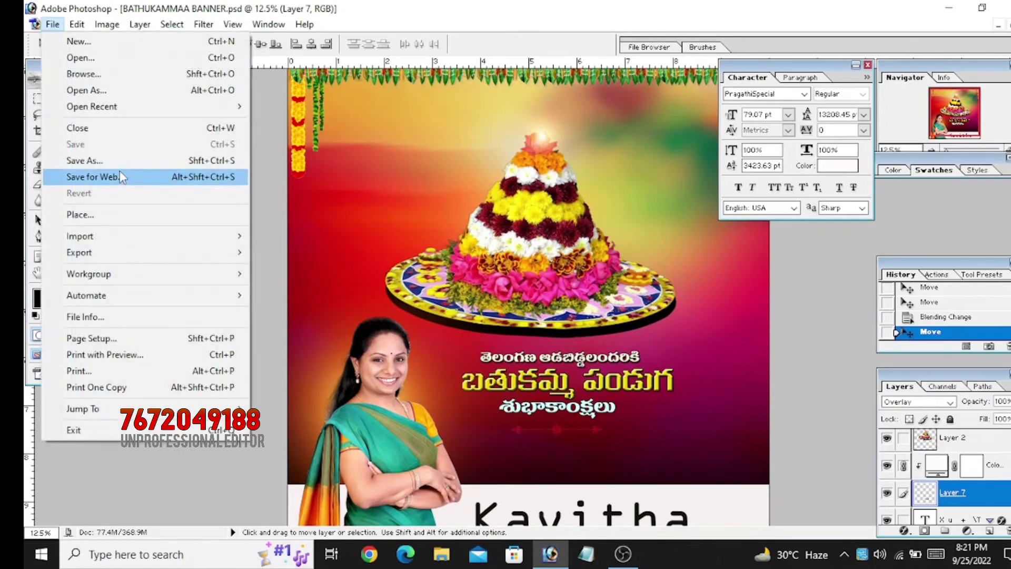
left_click(125, 167)
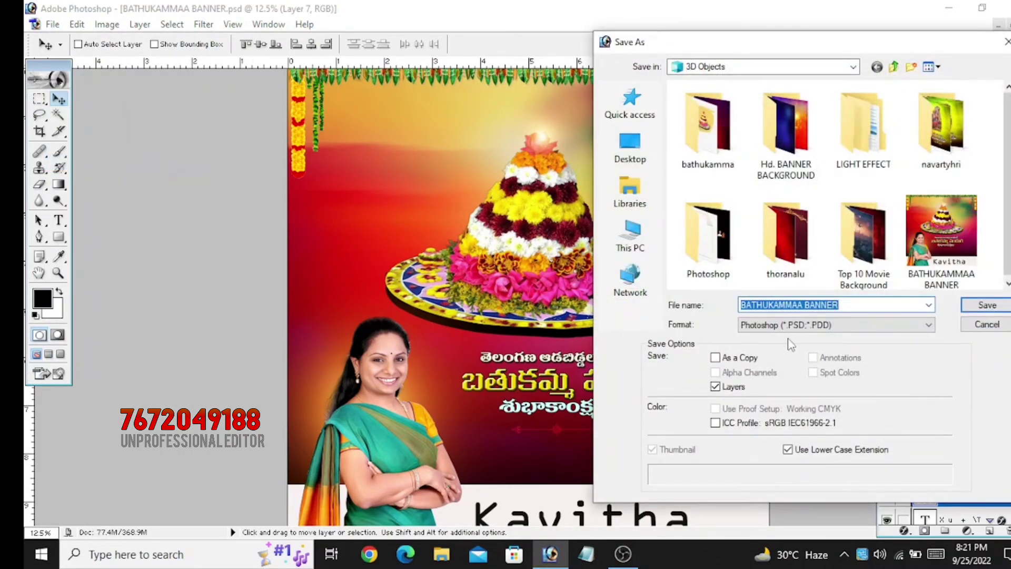
left_click(789, 326)
scroll(789, 368, "up", 1)
left_click(779, 398)
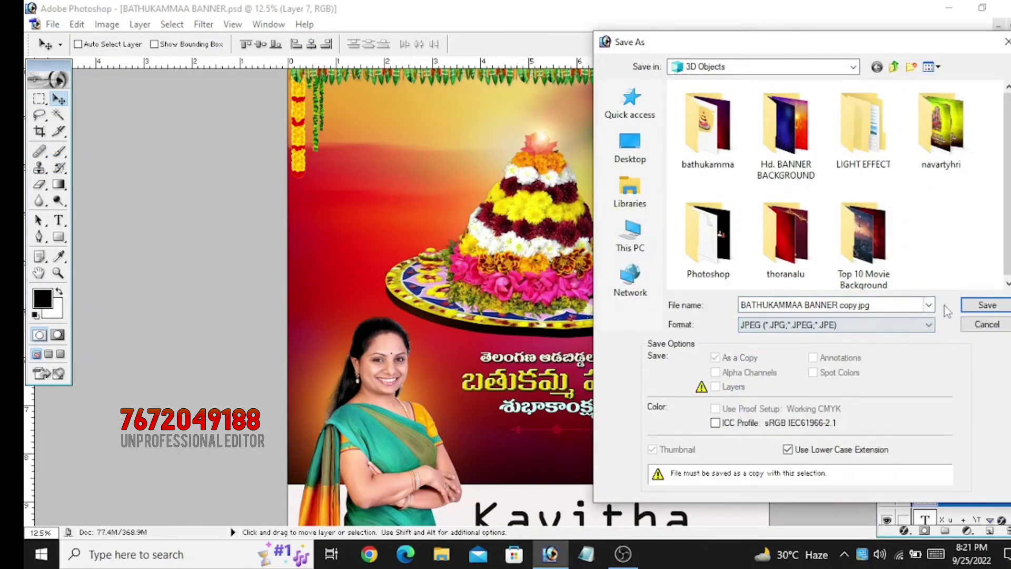
left_click(970, 307)
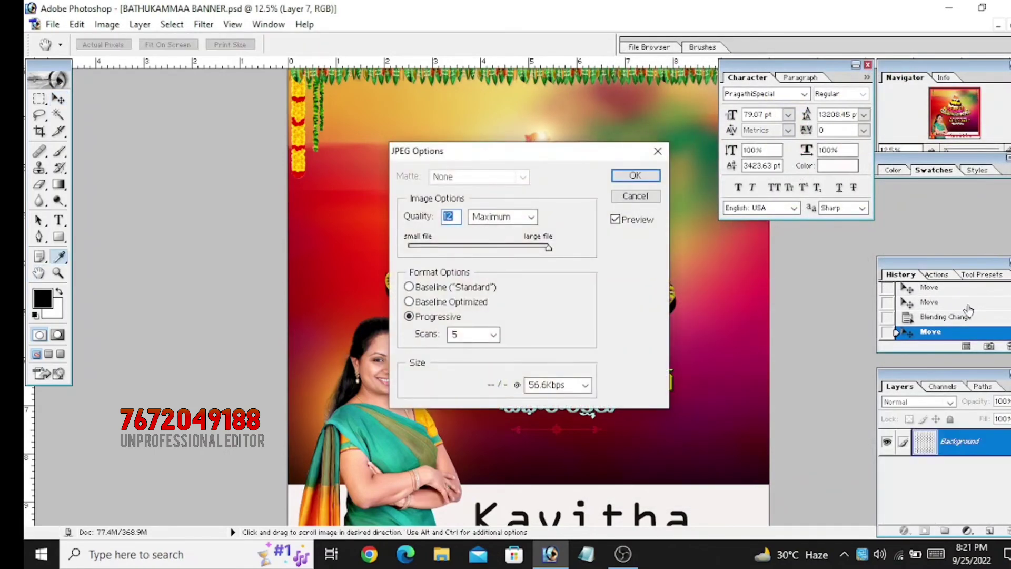
key("Return")
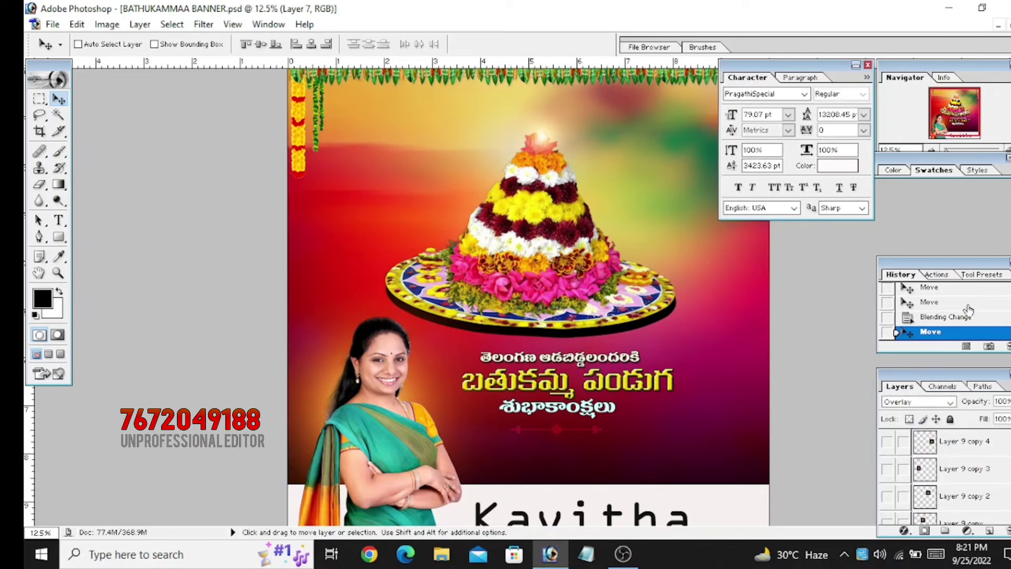
left_click(623, 554)
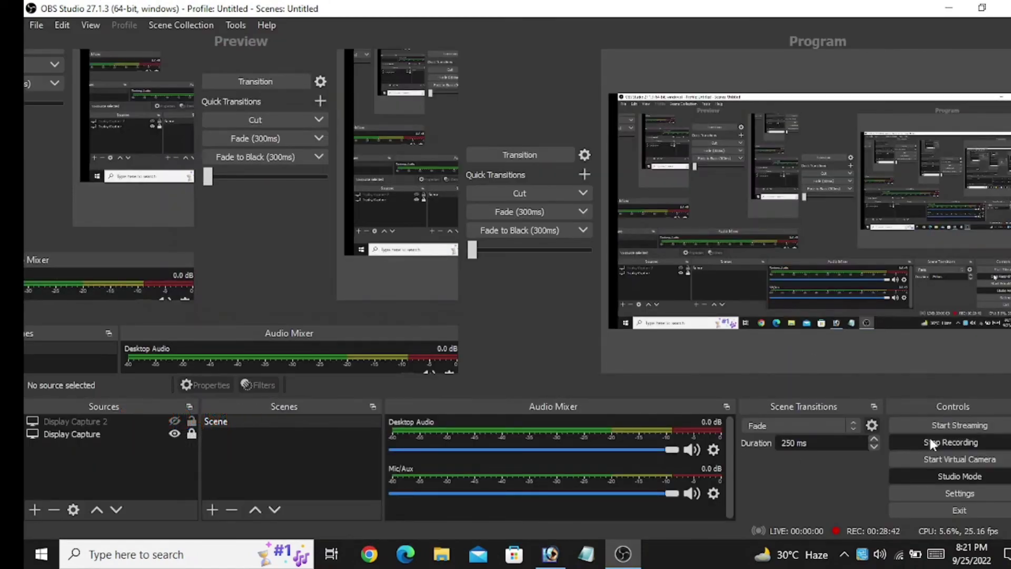
left_click(929, 443)
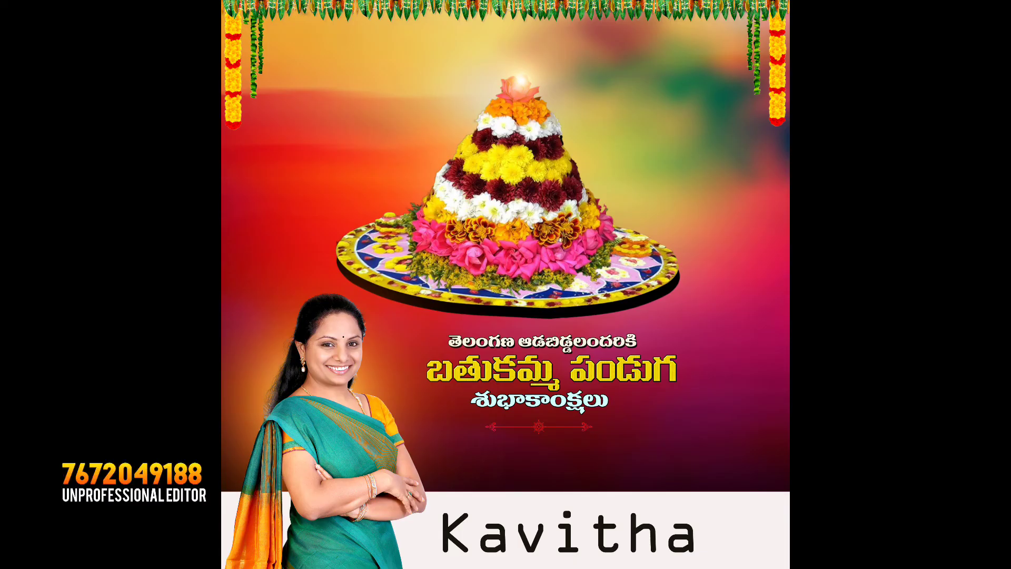